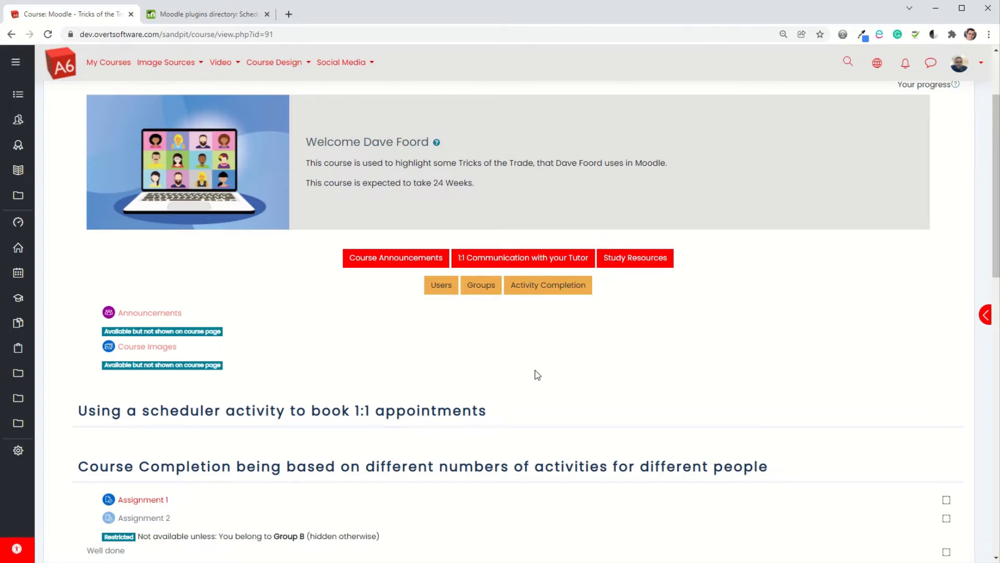
Check the Scheduler plugin's directory page, then return to the Tricks of the Trade course
left_click(196, 16)
left_click(37, 20)
scroll(833, 287, "up", 3)
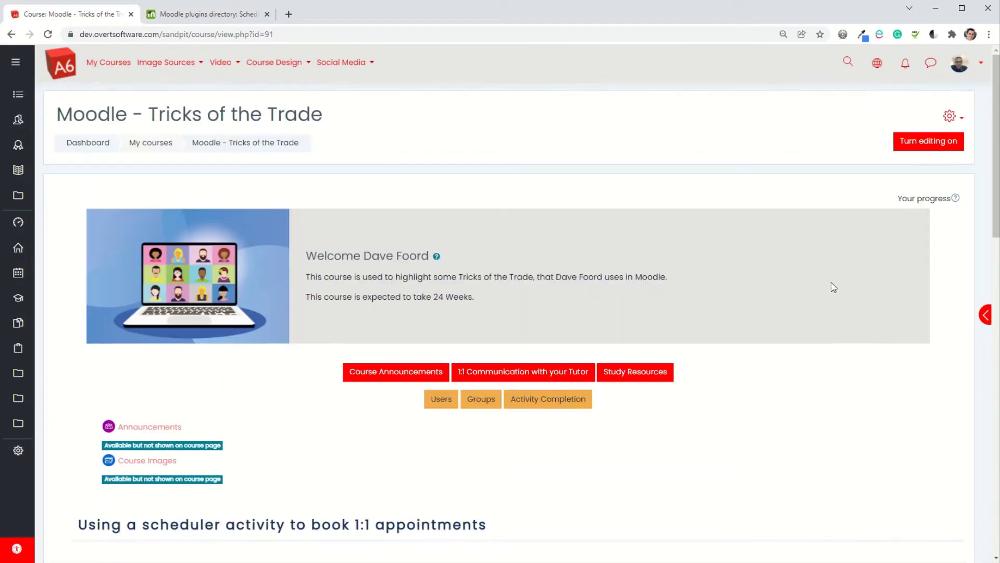
Turn editing on and bring up the activity chooser for the scheduler section, scrolled to Scheduler
left_click(931, 148)
scroll(398, 199, "down", 6)
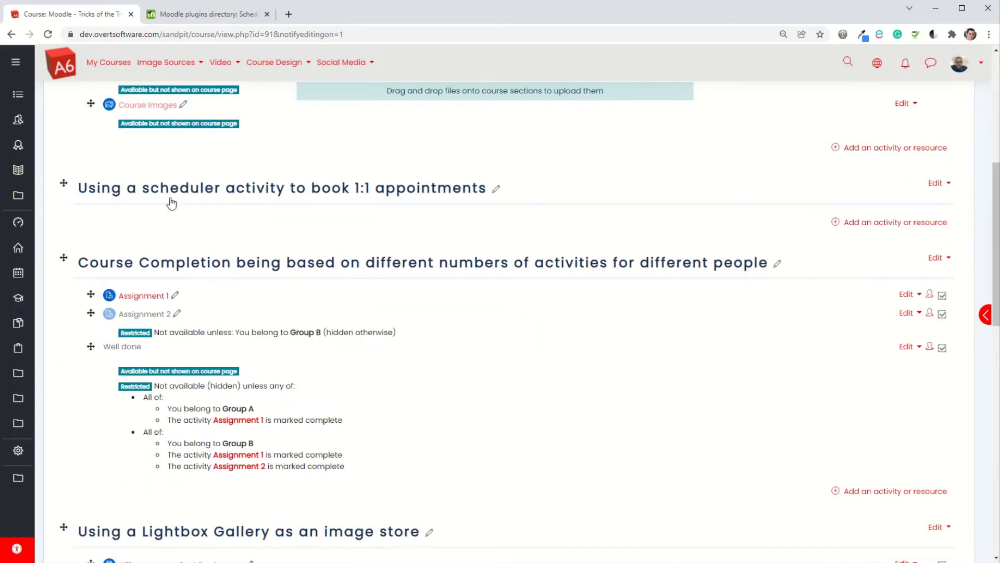
left_click(895, 223)
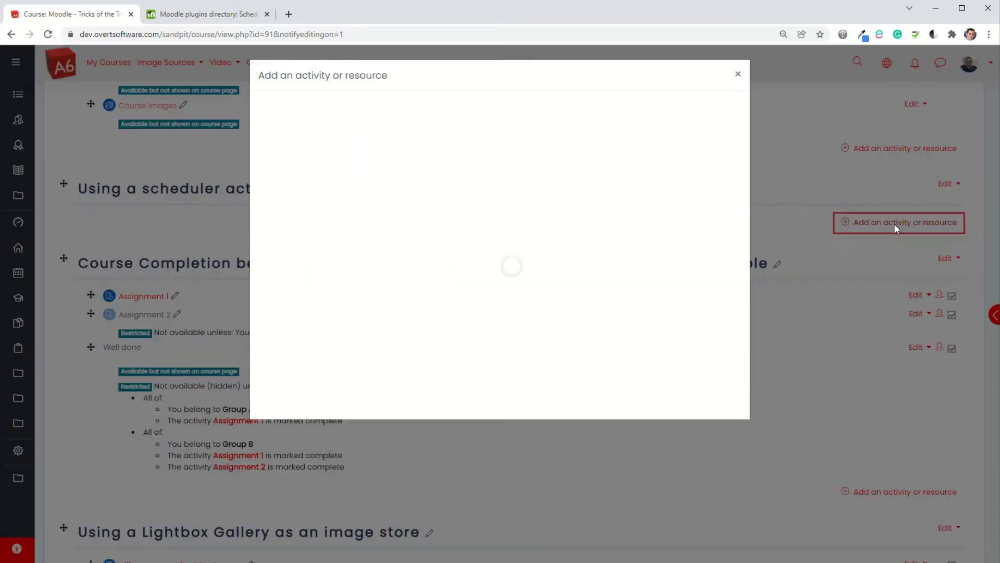
scroll(487, 290, "down", 3)
scroll(487, 290, "down", 2)
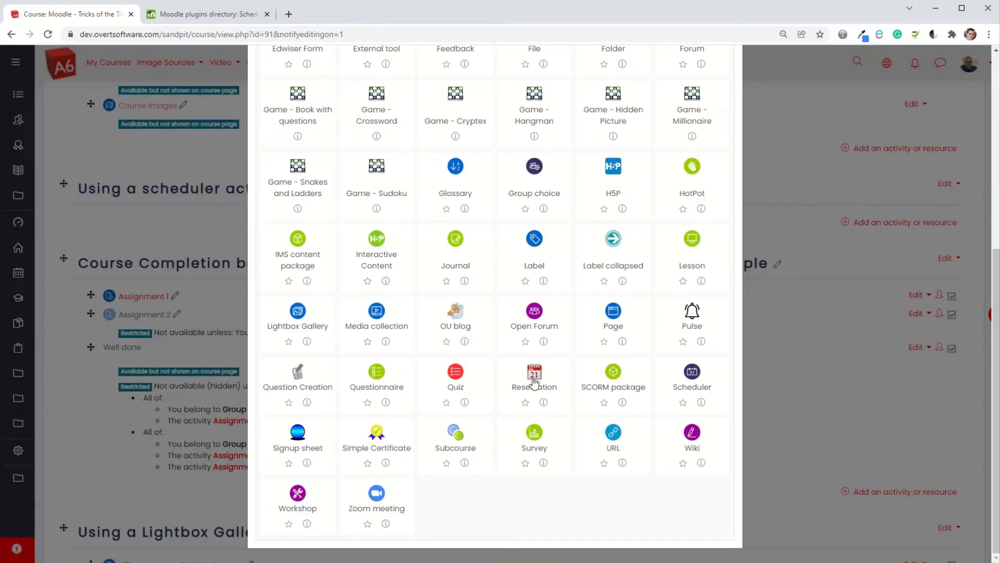
Add a Scheduler named 'Booking 1:1 tutorials' with introduction 'Use this to book your time slot.'
left_click(692, 380)
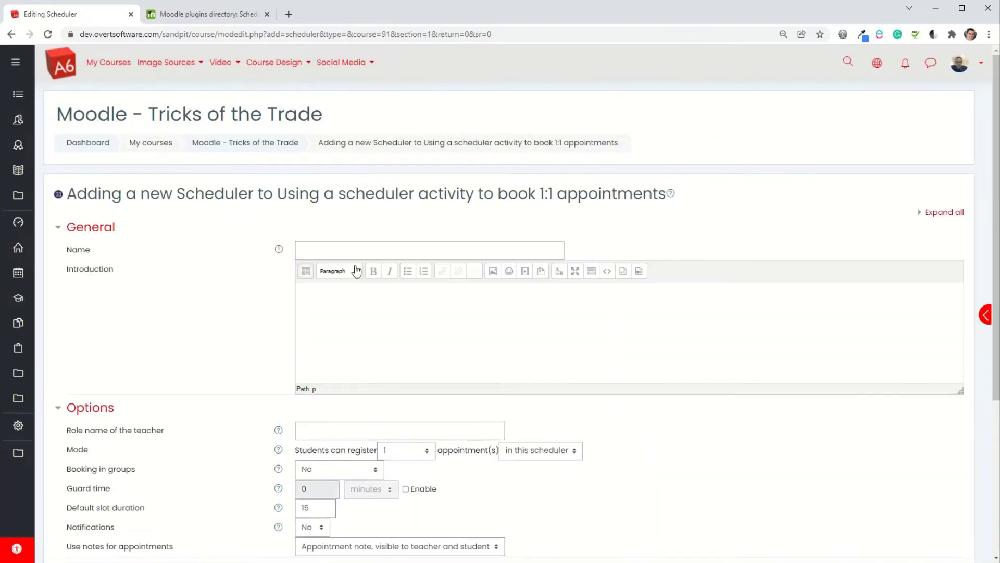
left_click(369, 251)
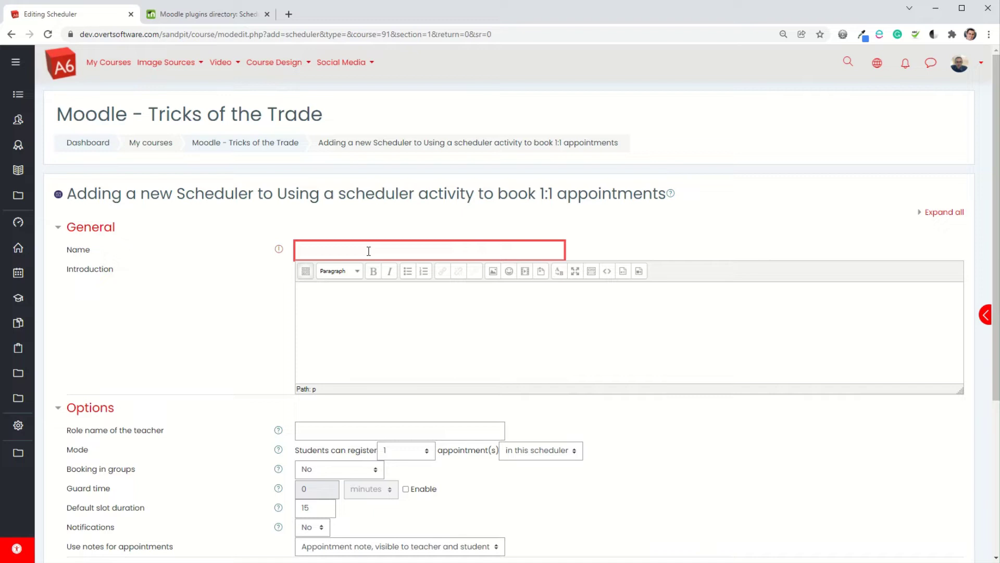
type("Booking 1:1 tuot")
key("BackSpace")
type("torials")
left_click(342, 307)
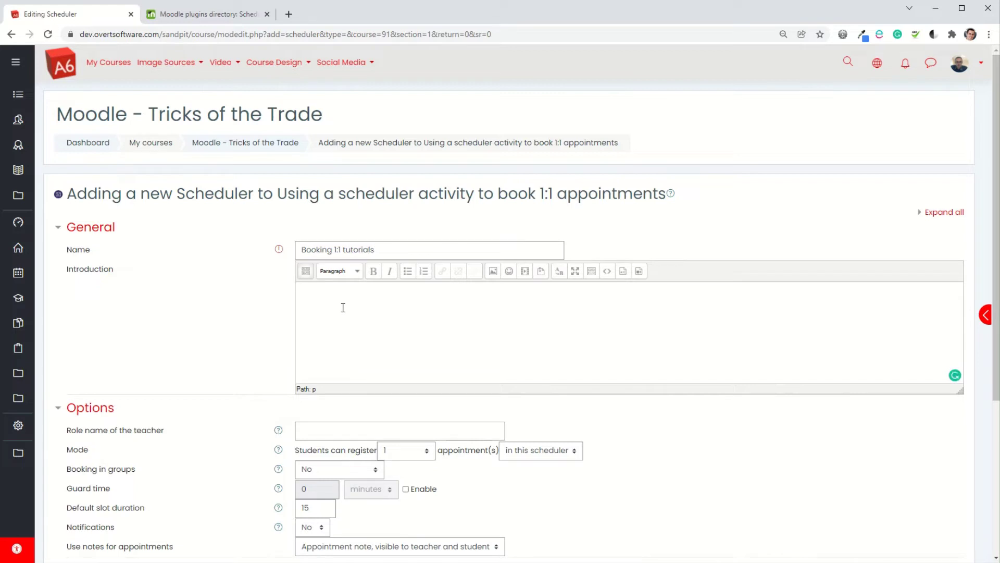
type("Use this to book your time sl")
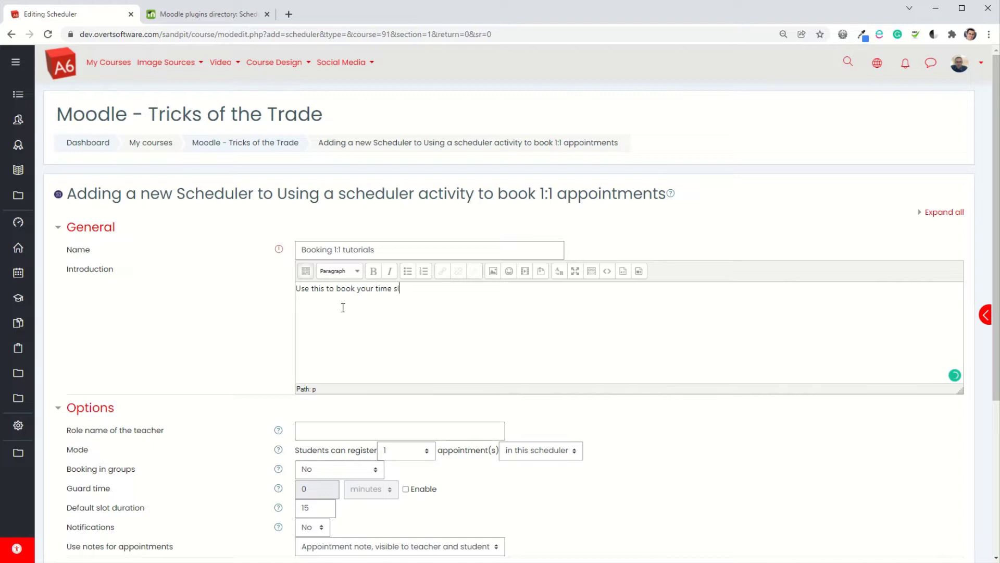
type("ot.")
scroll(230, 277, "down", 3)
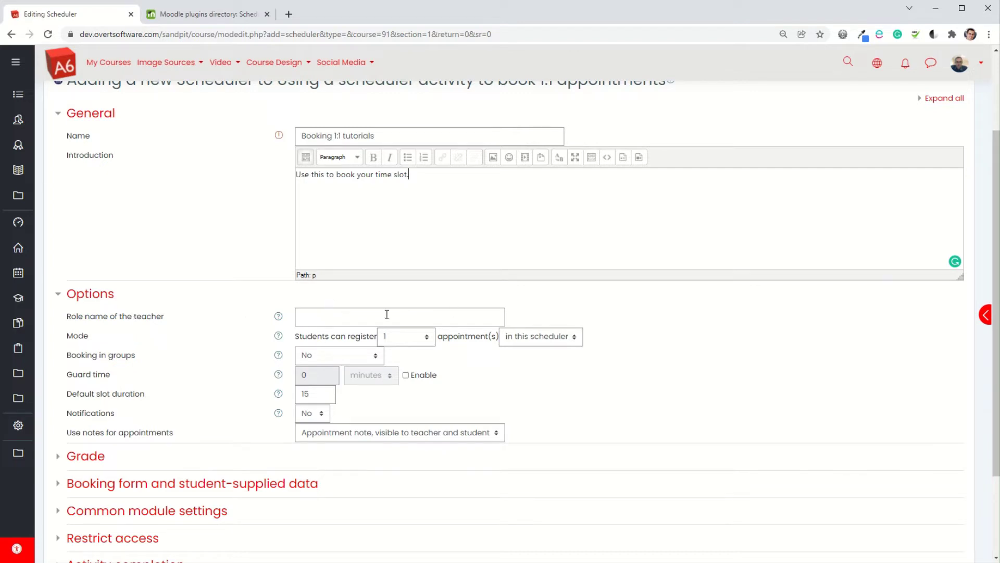
Keep the booking mode at one appointment 'in this scheduler' and enable the guard time
scroll(148, 316, "down", 3)
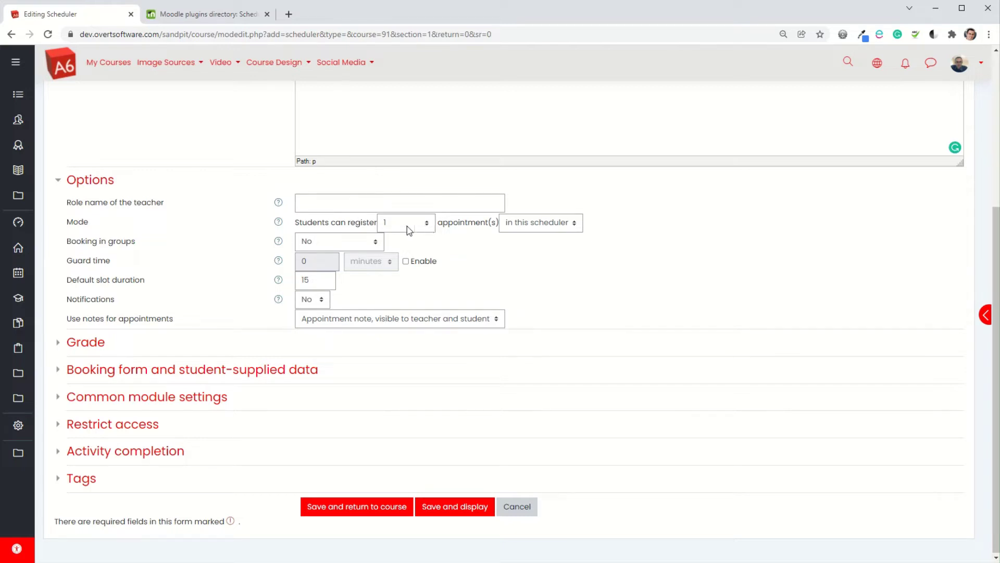
left_click(569, 222)
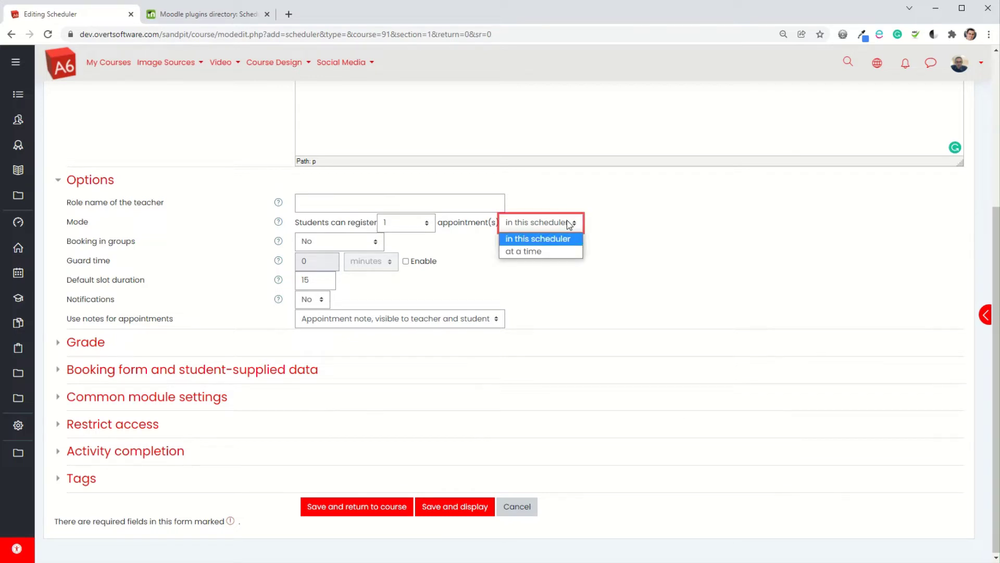
left_click(537, 251)
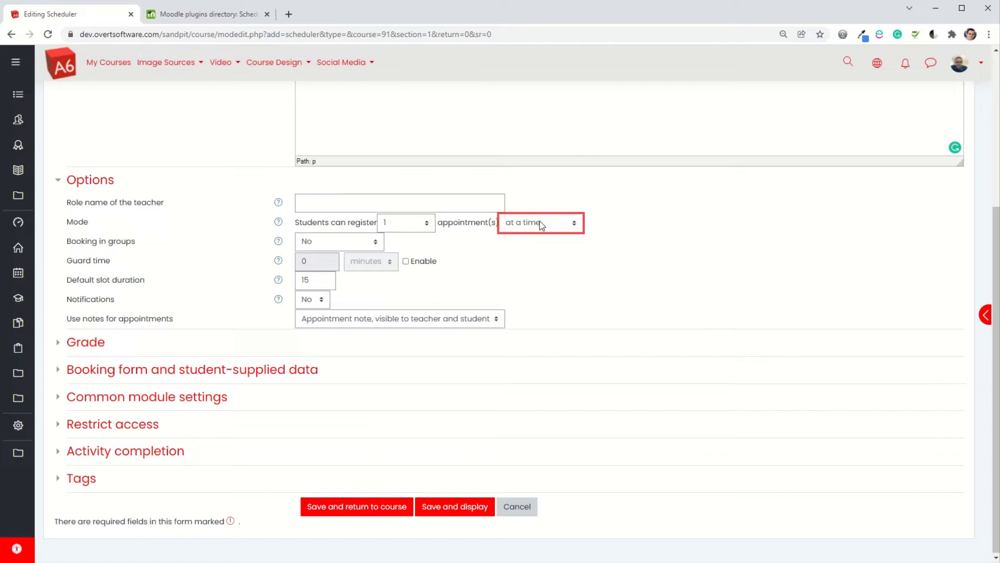
left_click(540, 224)
left_click(536, 239)
left_click(406, 262)
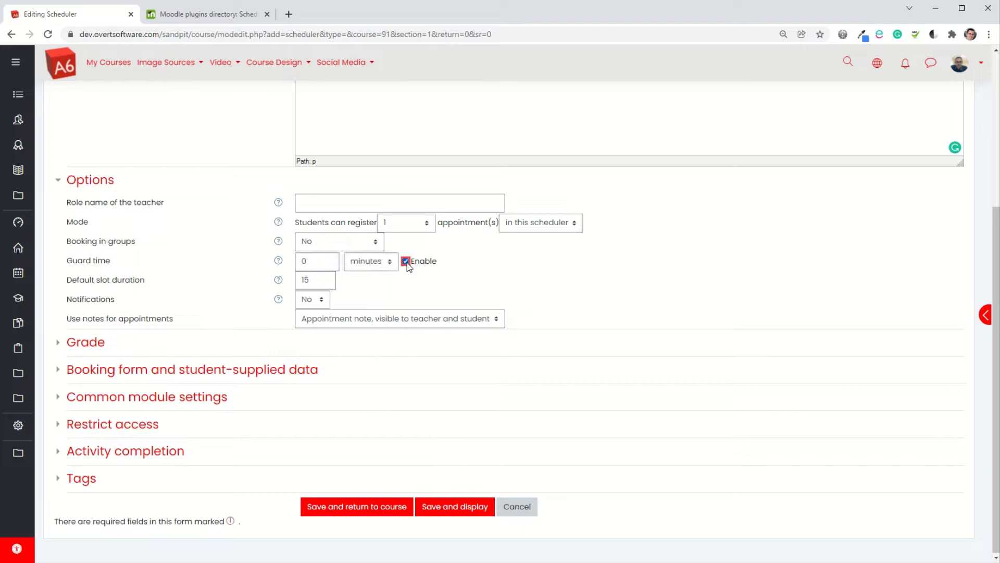
Change the guard time unit to hours and its value to 2
left_click(301, 262)
type("12")
left_click(390, 265)
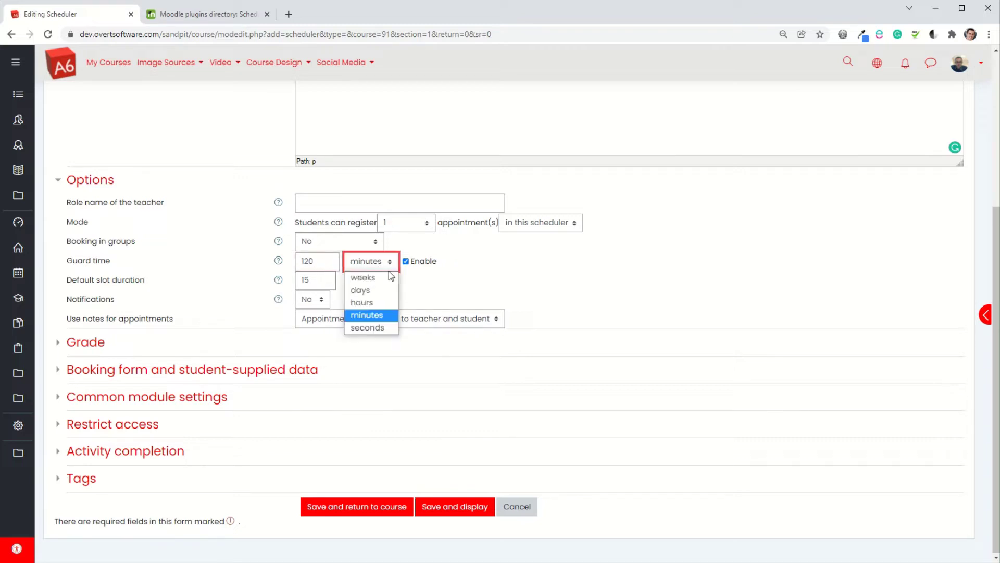
left_click(367, 301)
left_click_drag(317, 263, 264, 261)
type("2")
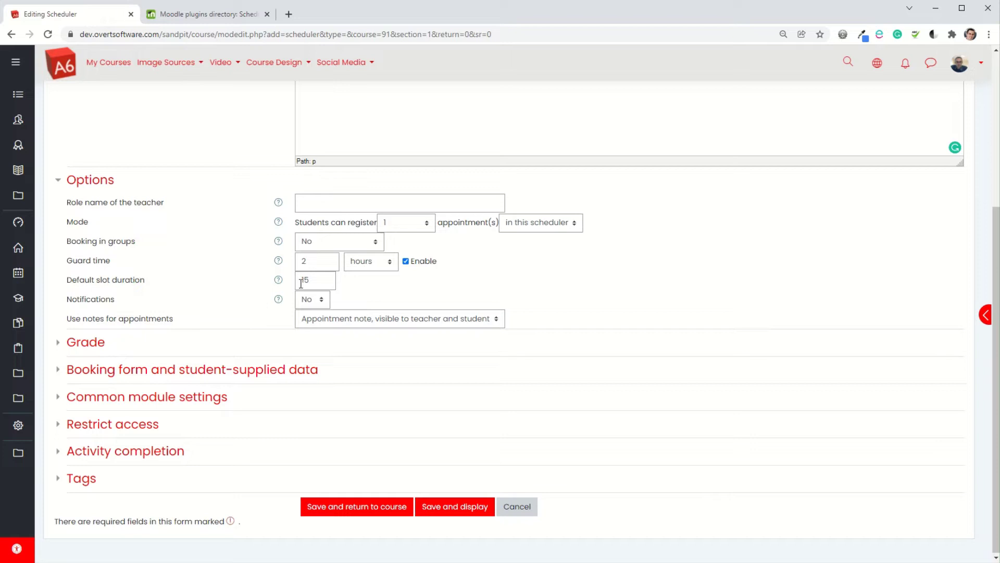
Set the default slot duration to 30 and turn notifications on
left_click_drag(317, 281, 301, 279)
type("30")
left_click(397, 282)
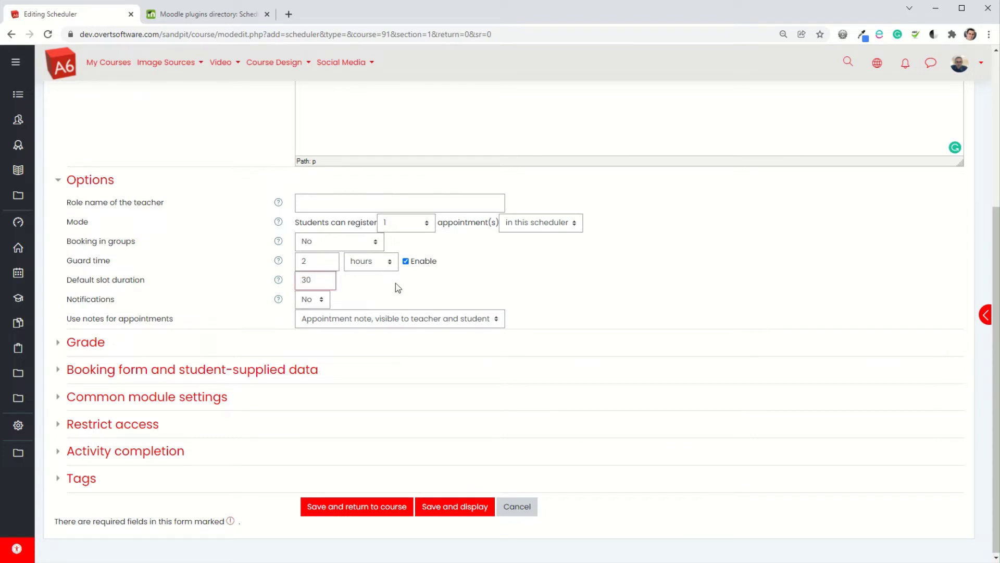
left_click(316, 304)
left_click(314, 330)
Allow both types of appointment notes and expand the Grade section
left_click(338, 326)
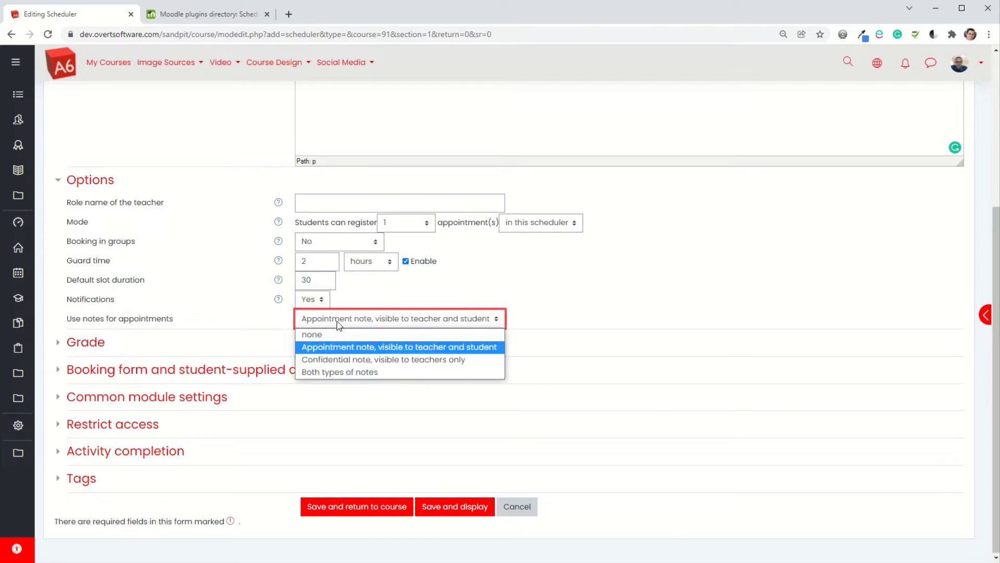
left_click(370, 372)
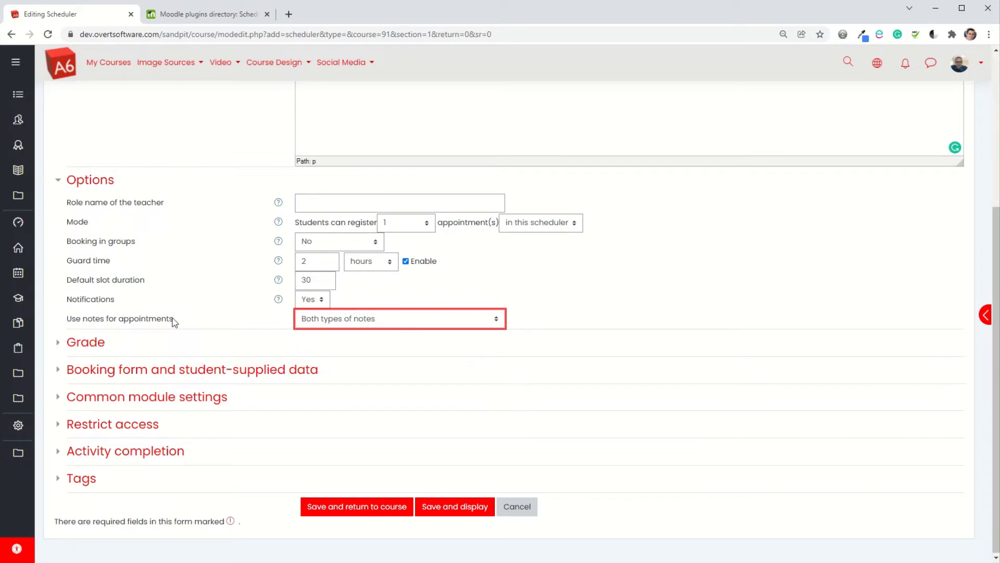
left_click(89, 347)
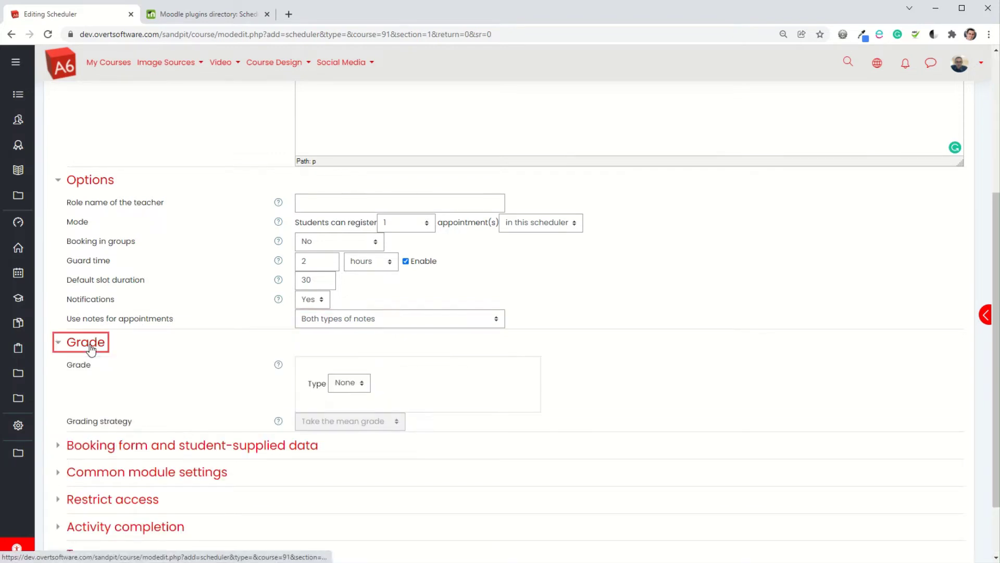
Grade the activity with the Not complete/Complete scale
scroll(89, 348, "down", 3)
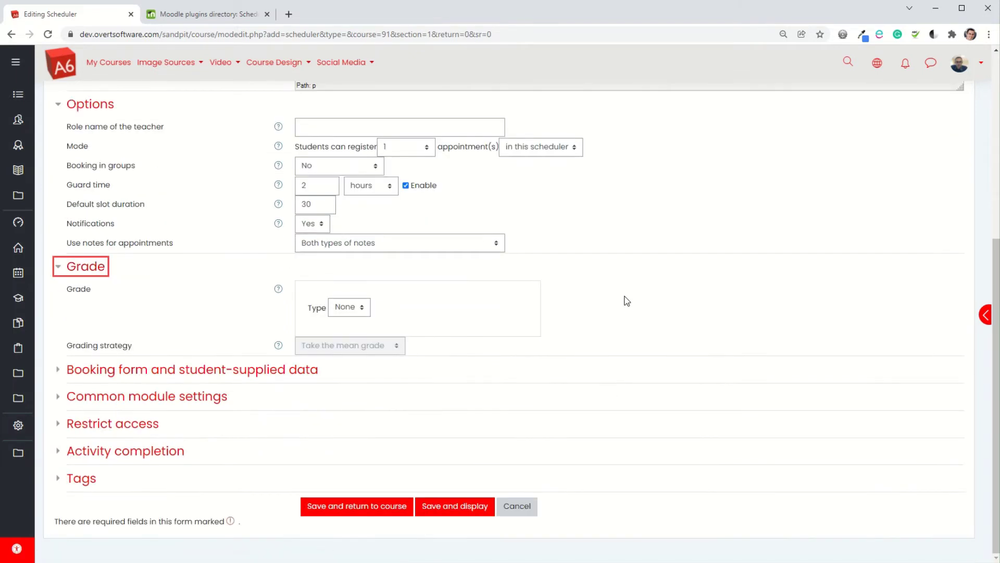
left_click(361, 309)
left_click(345, 335)
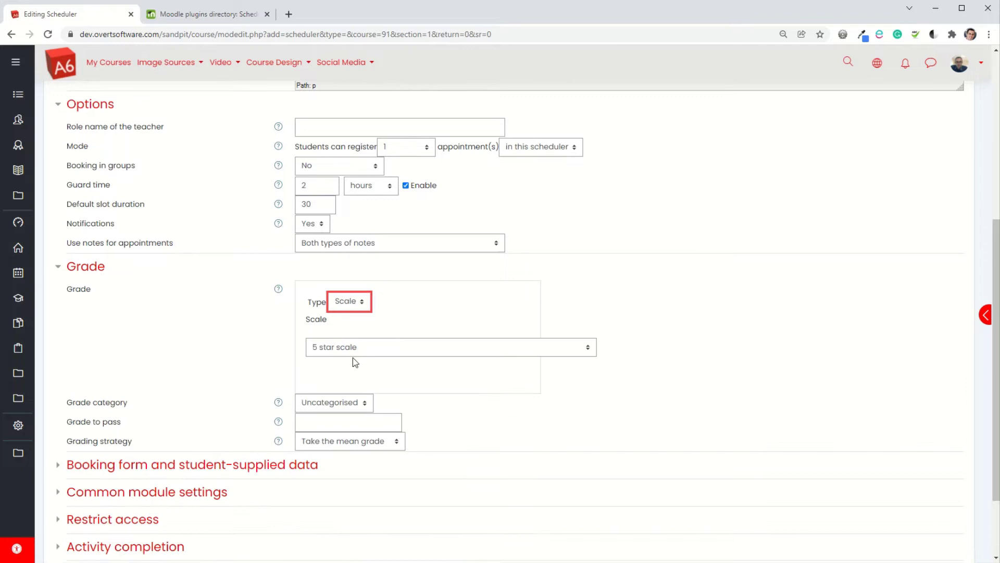
left_click(368, 348)
left_click(375, 451)
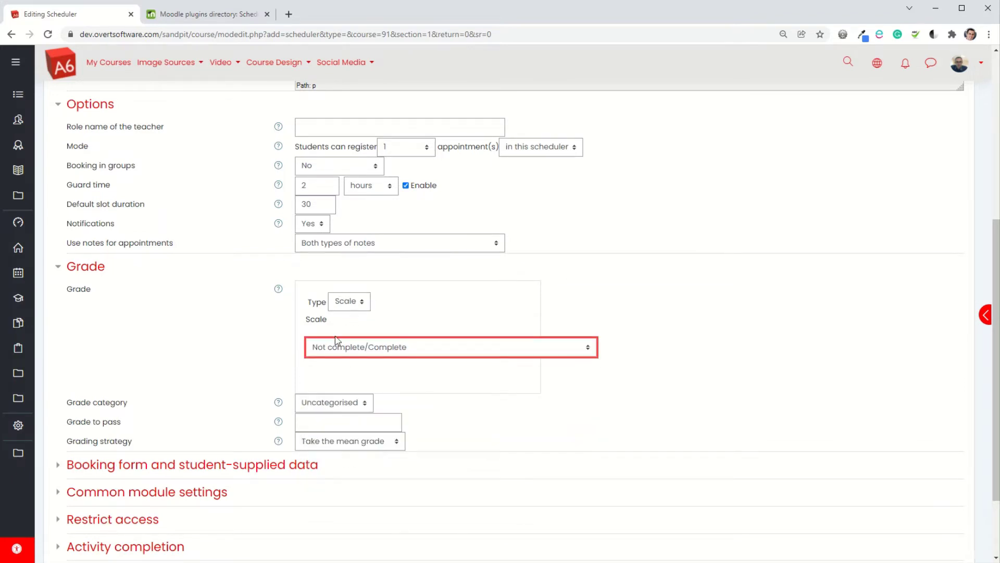
Set the grade to pass to 2 and the grading strategy to take the highest grade
left_click(323, 422)
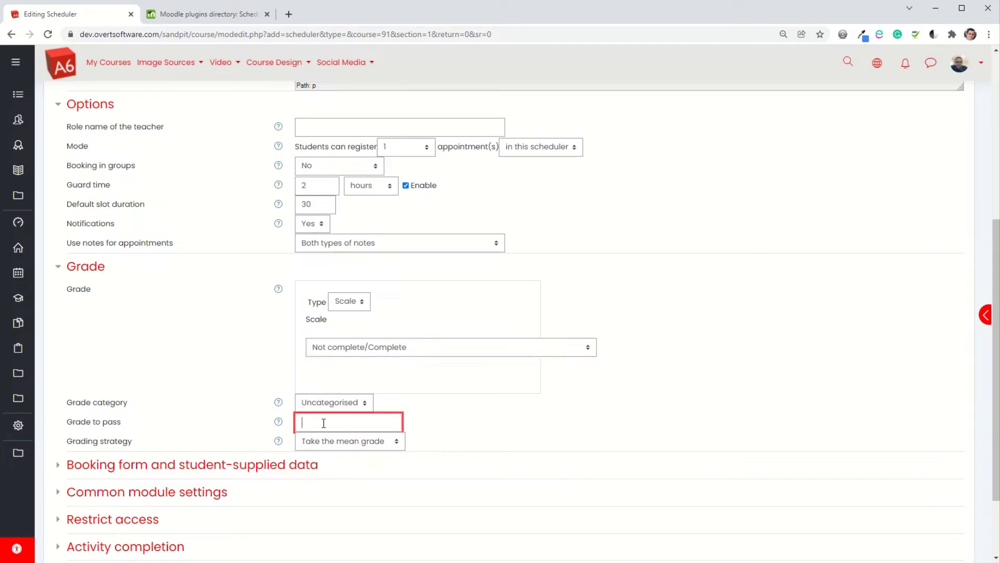
type("2")
left_click(329, 444)
left_click(343, 466)
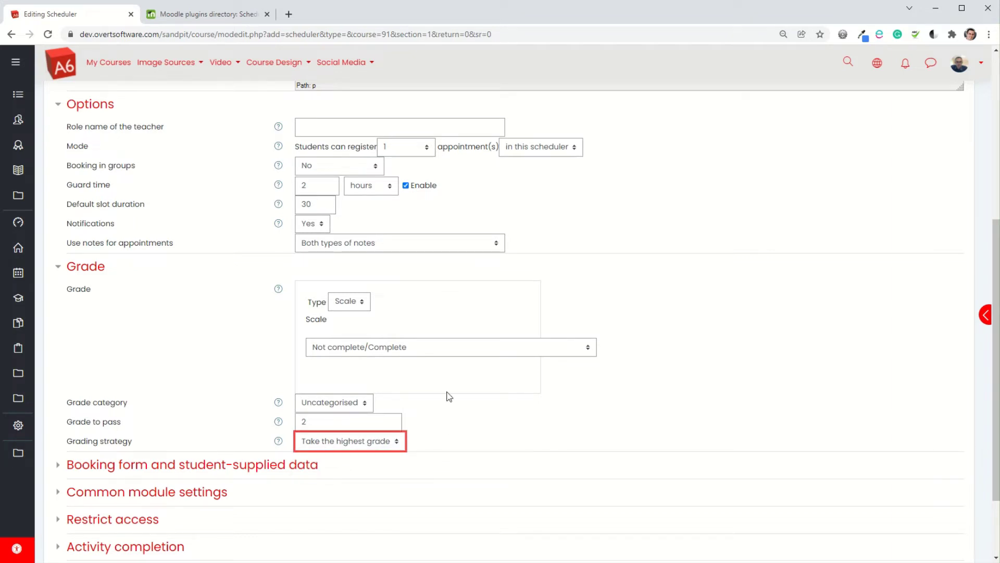
scroll(366, 324, "down", 2)
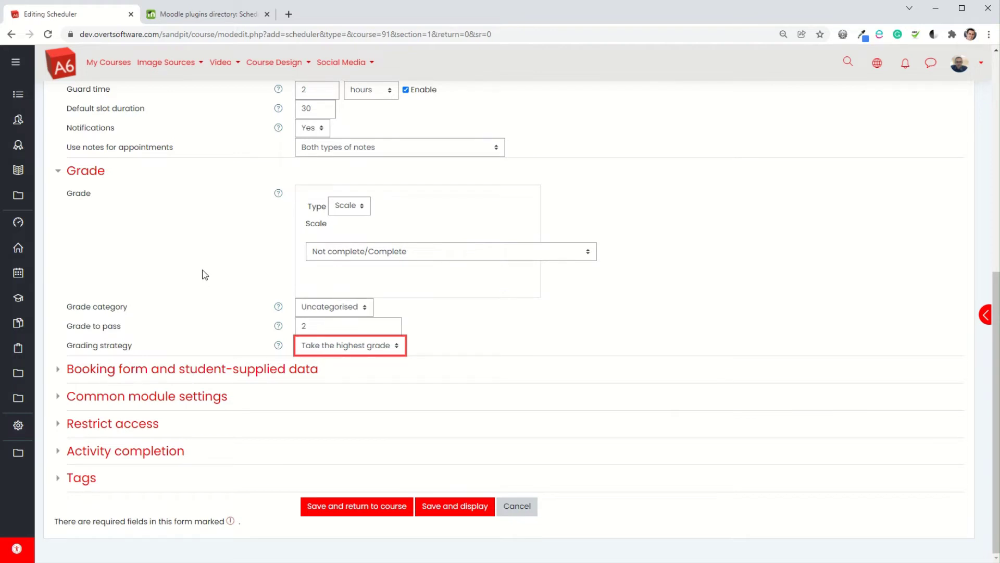
Keep Separate groups as the group mode in the common module settings
left_click(86, 370)
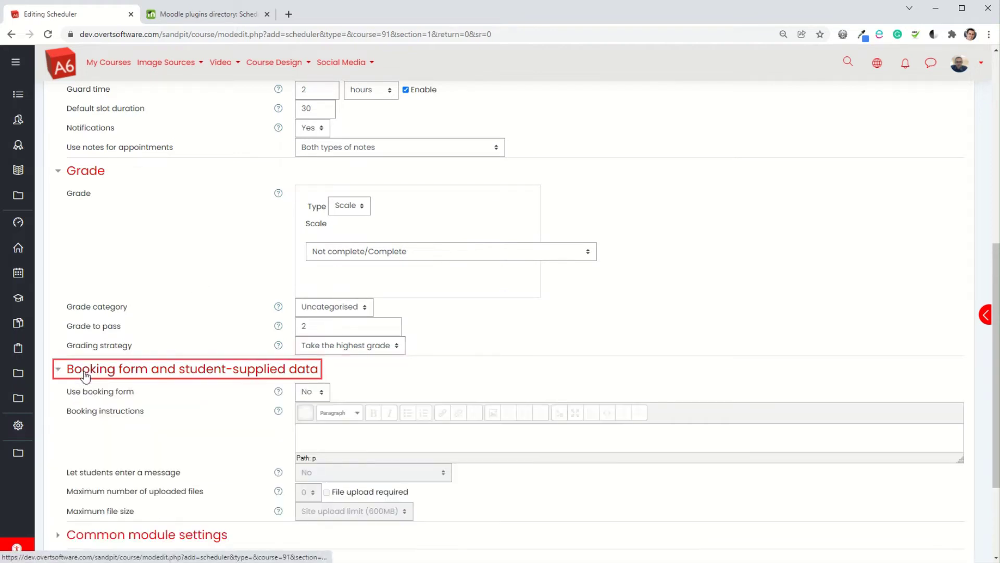
scroll(90, 323, "down", 2)
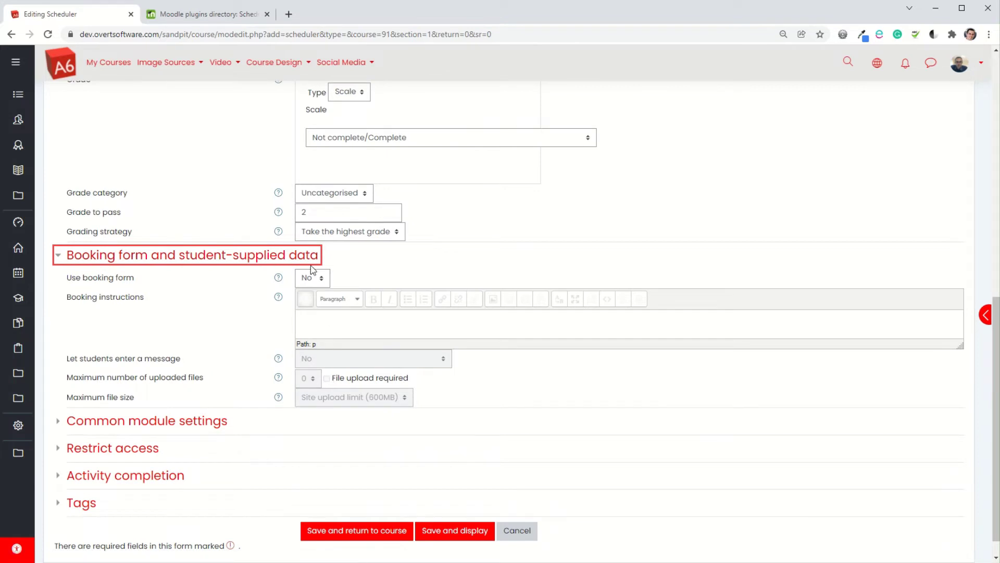
left_click(145, 255)
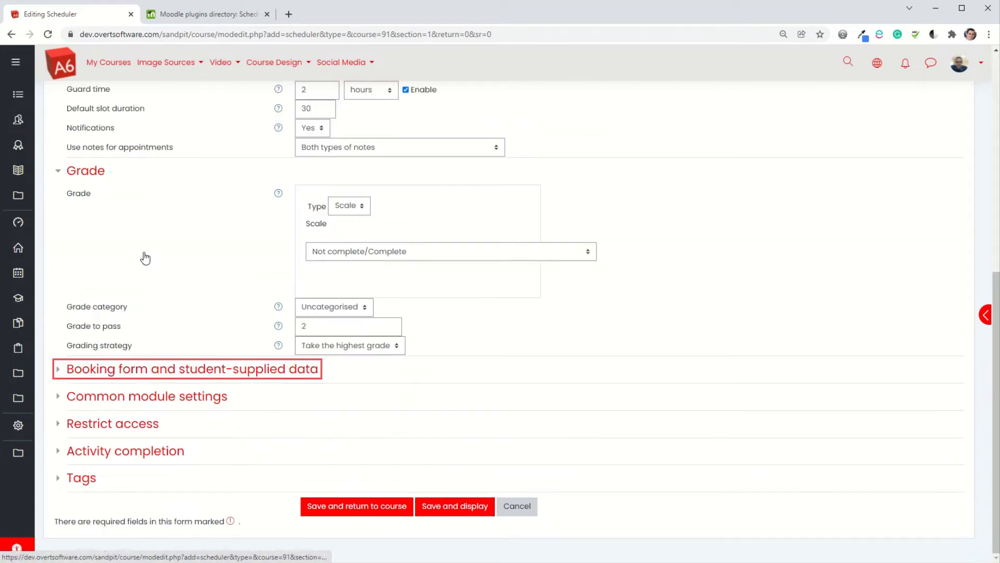
left_click(148, 396)
scroll(138, 375, "down", 2)
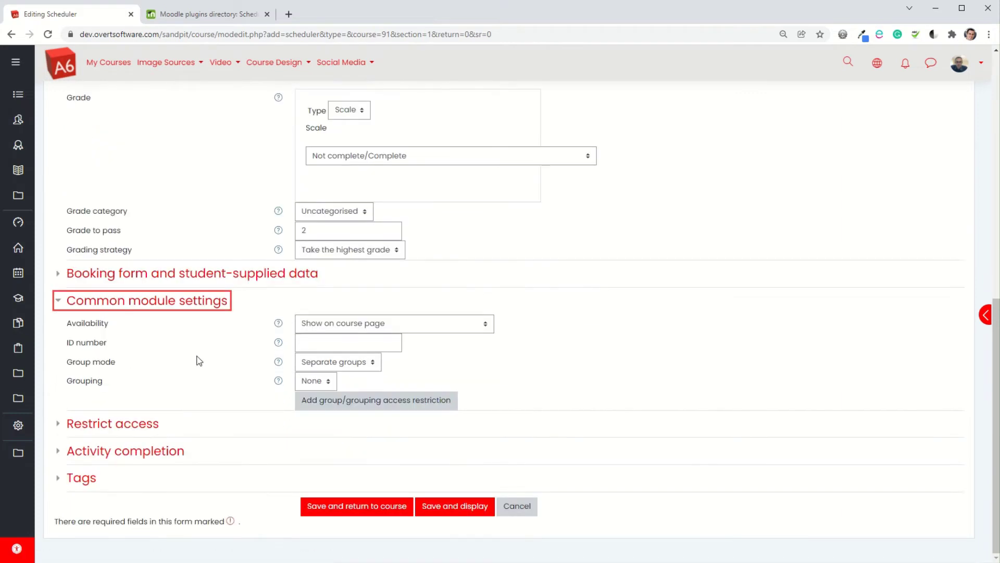
left_click(372, 368)
left_click(371, 367)
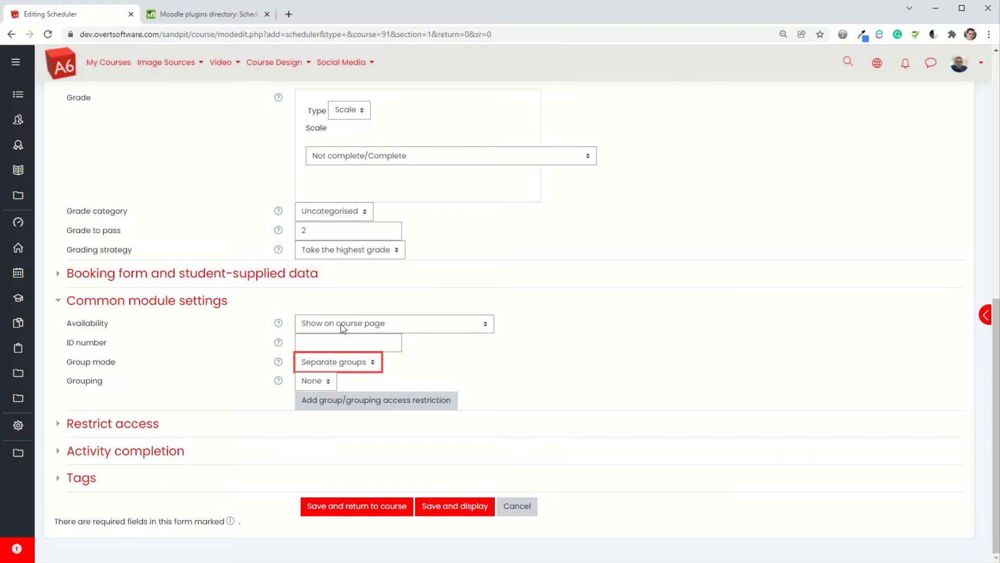
Add a Group restriction limiting access to Group A, hidden entirely from others
left_click(104, 429)
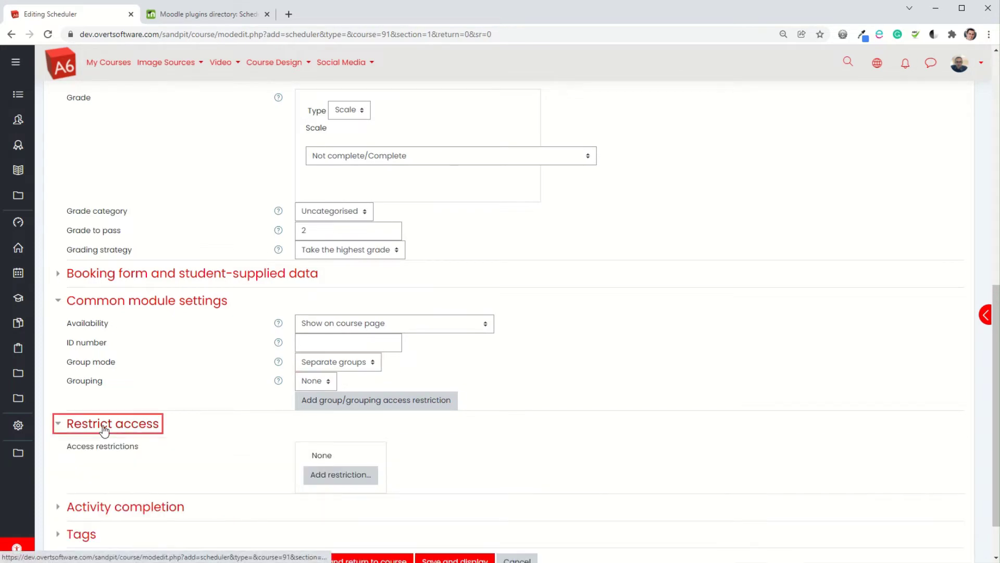
scroll(119, 417, "down", 1)
left_click(338, 420)
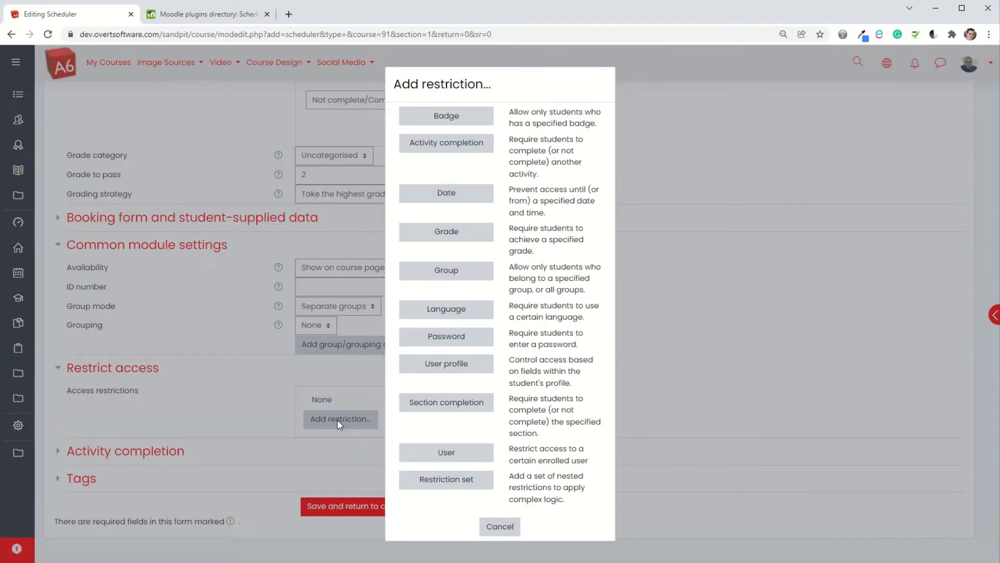
left_click(451, 270)
left_click(392, 436)
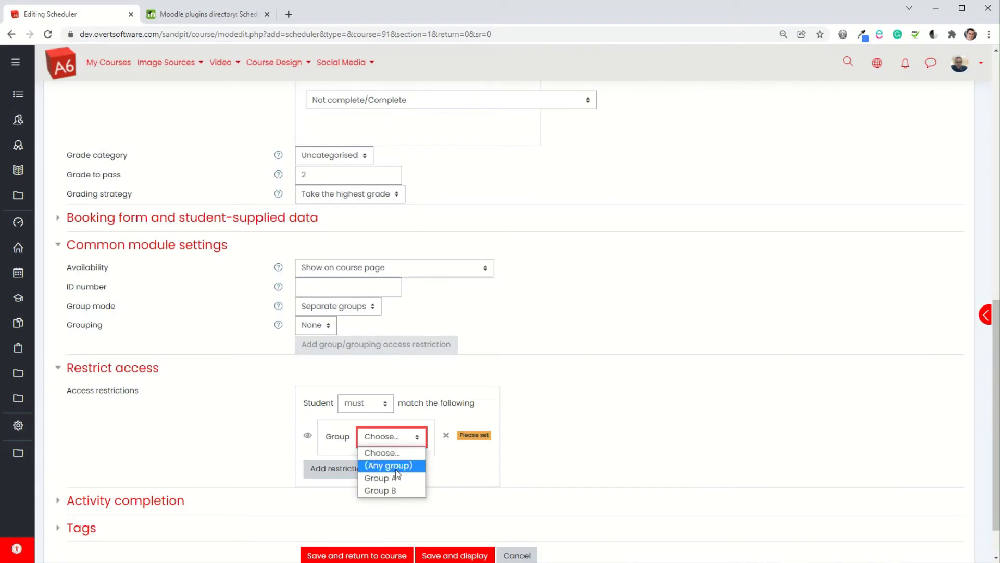
left_click(388, 465)
left_click(308, 437)
scroll(223, 389, "down", 1)
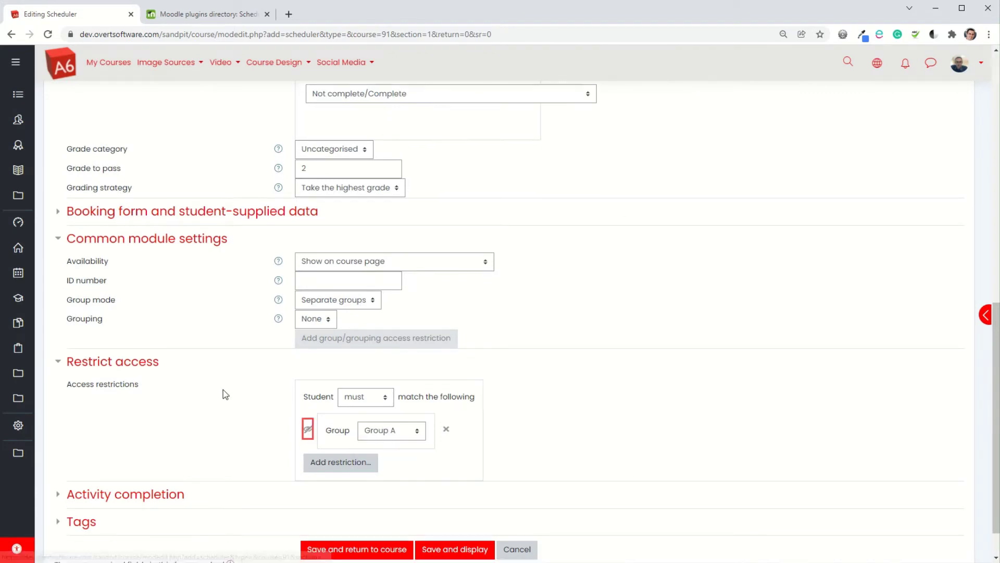
left_click(104, 450)
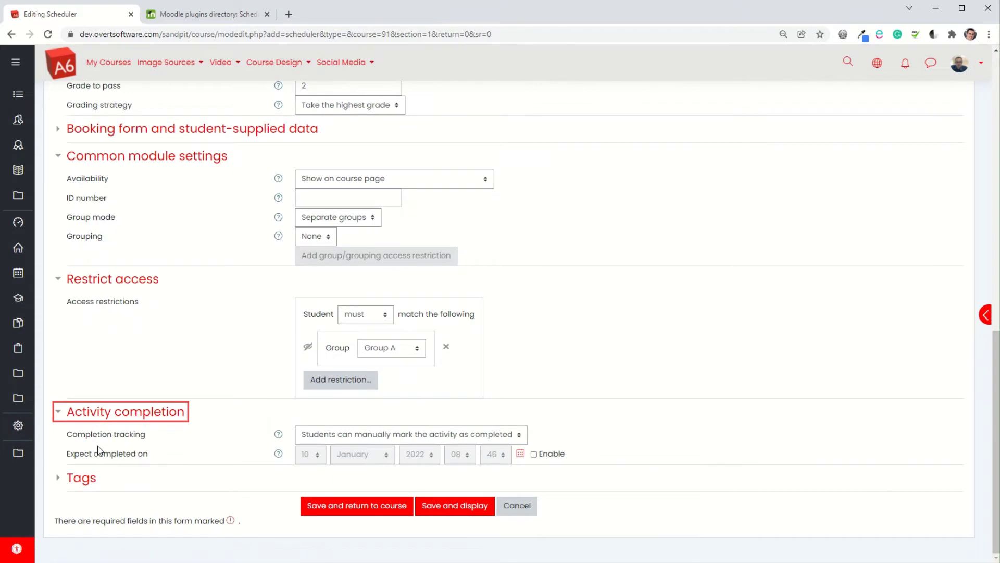
Mark complete when conditions are met, require a grade, and save and display the scheduler
left_click(384, 436)
left_click(370, 475)
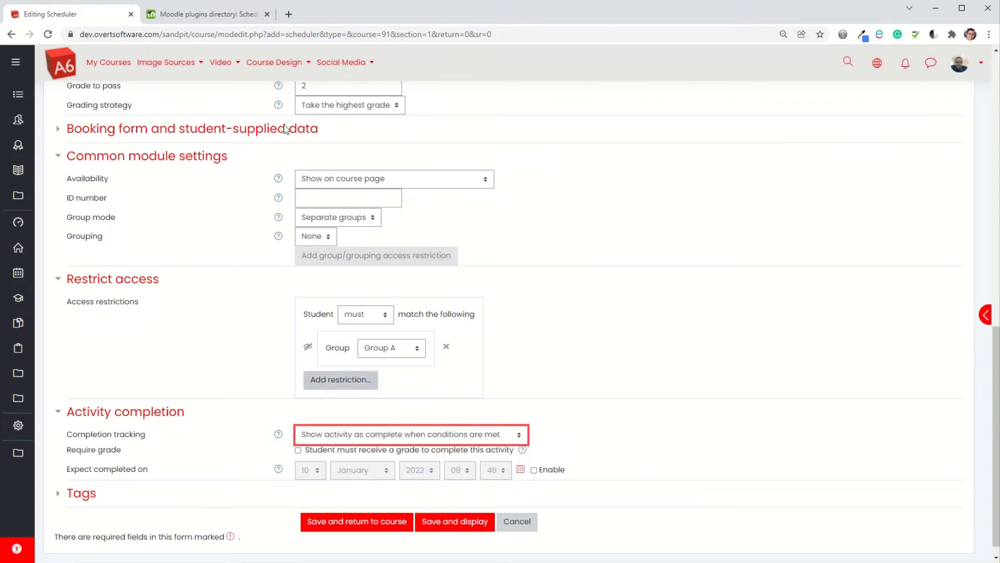
left_click(296, 454)
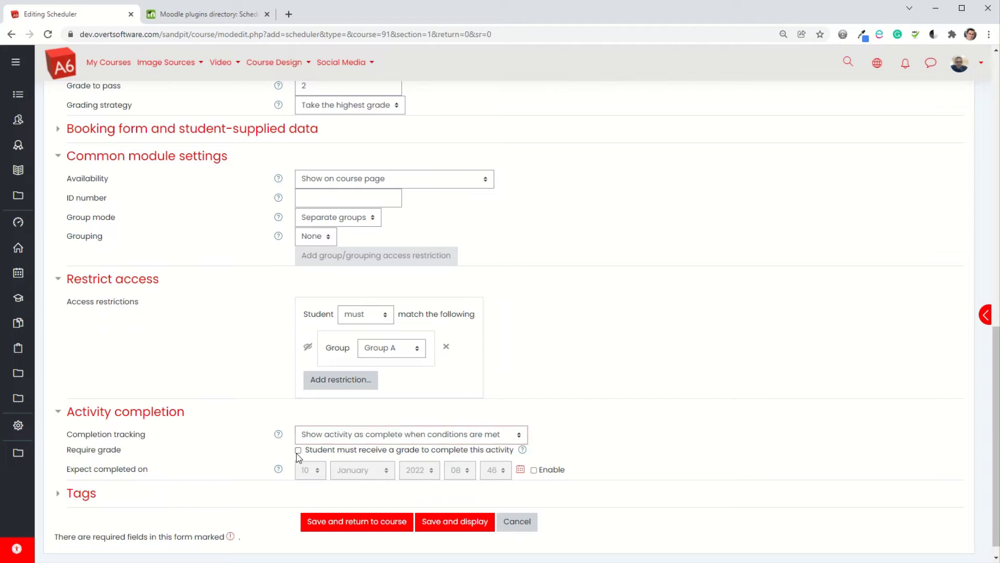
left_click(296, 451)
left_click(454, 521)
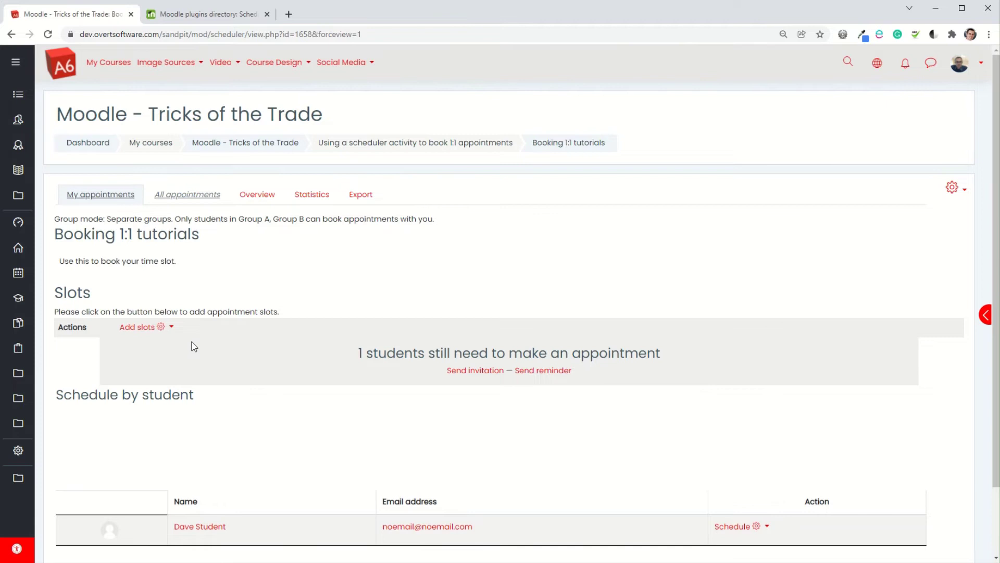
Choose Add repeated slots from the Add slots menu
left_click(145, 331)
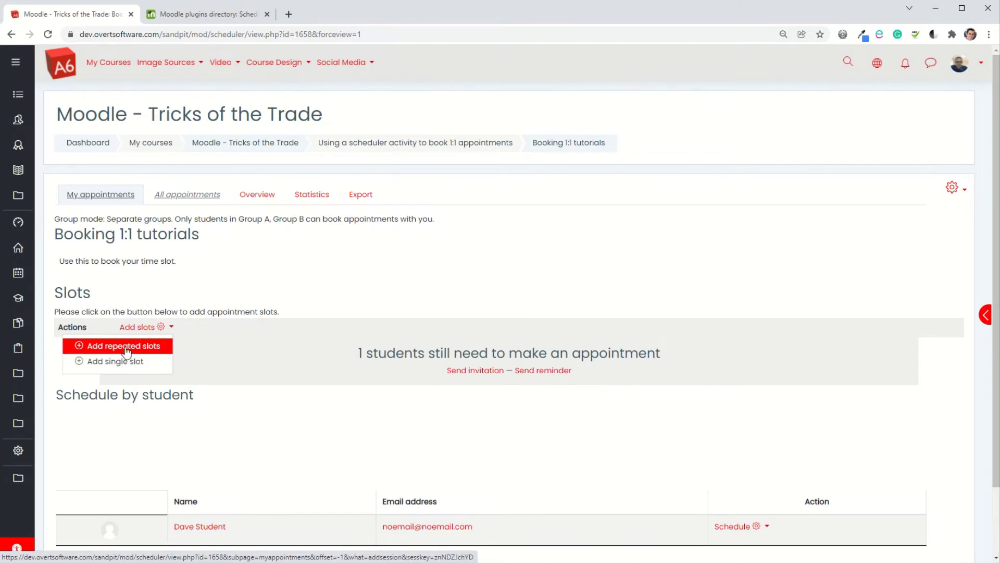
left_click(126, 347)
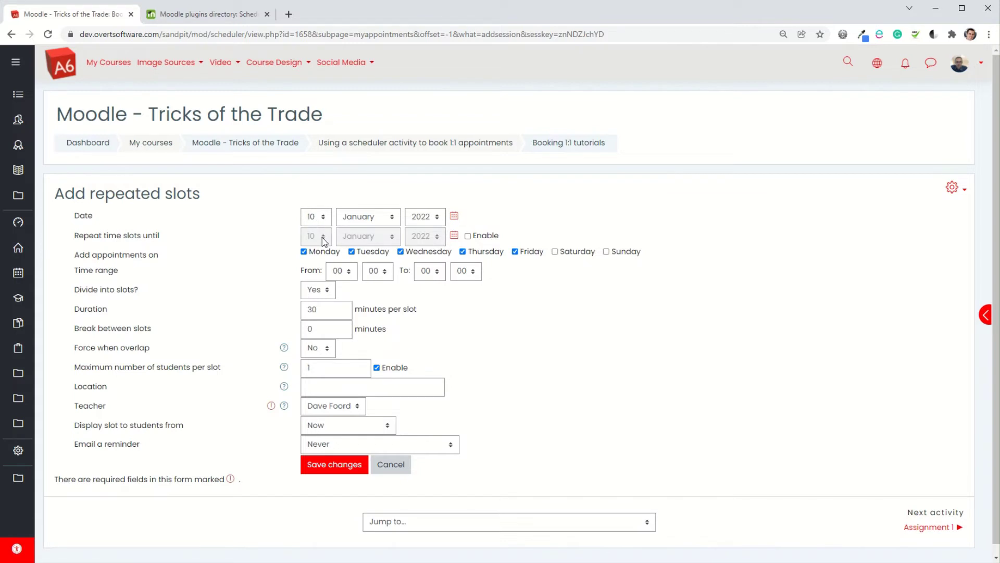
Repeat slots until 11 January, running from 09 to 17
left_click(468, 236)
left_click(317, 240)
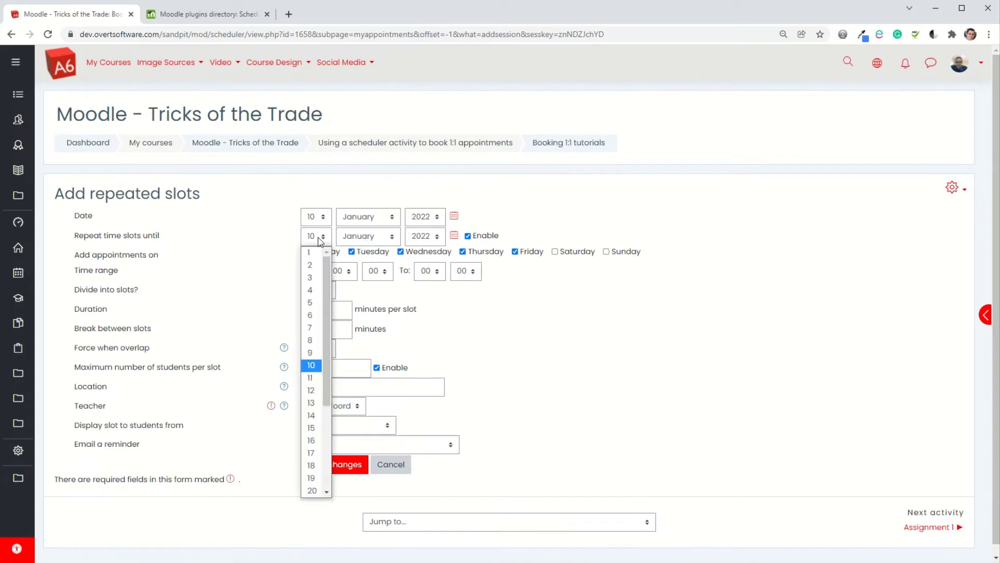
left_click(310, 377)
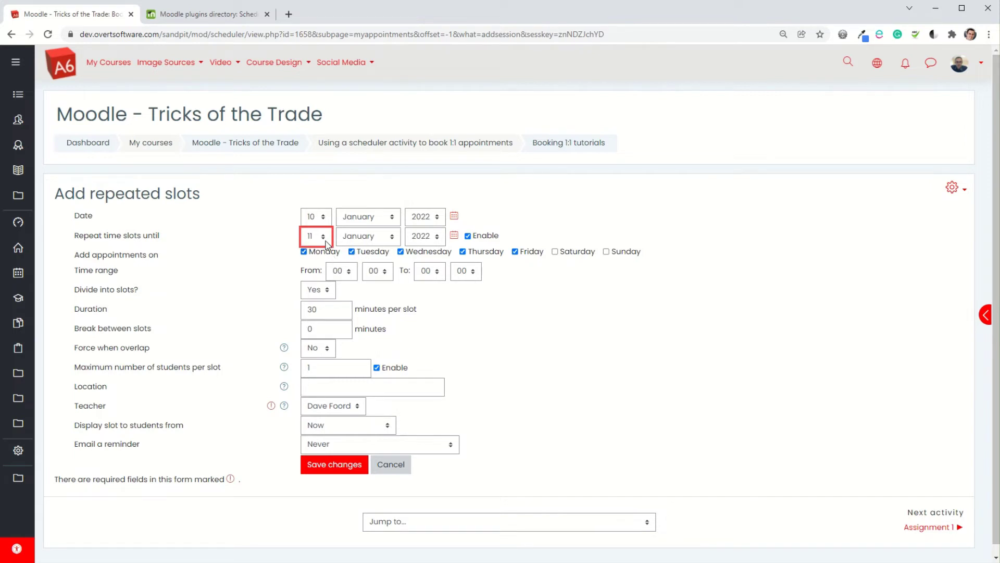
left_click(351, 271)
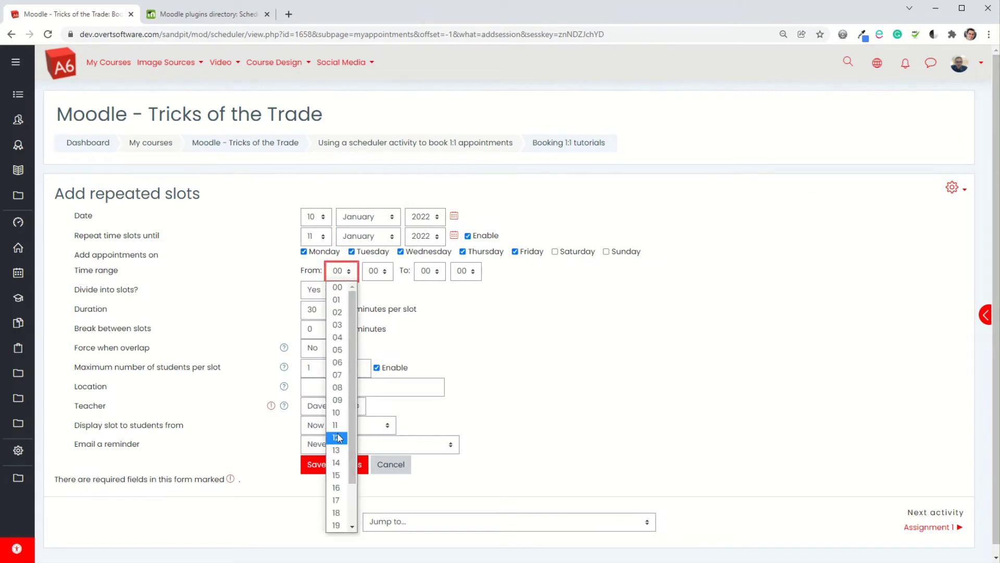
left_click(337, 400)
left_click(430, 271)
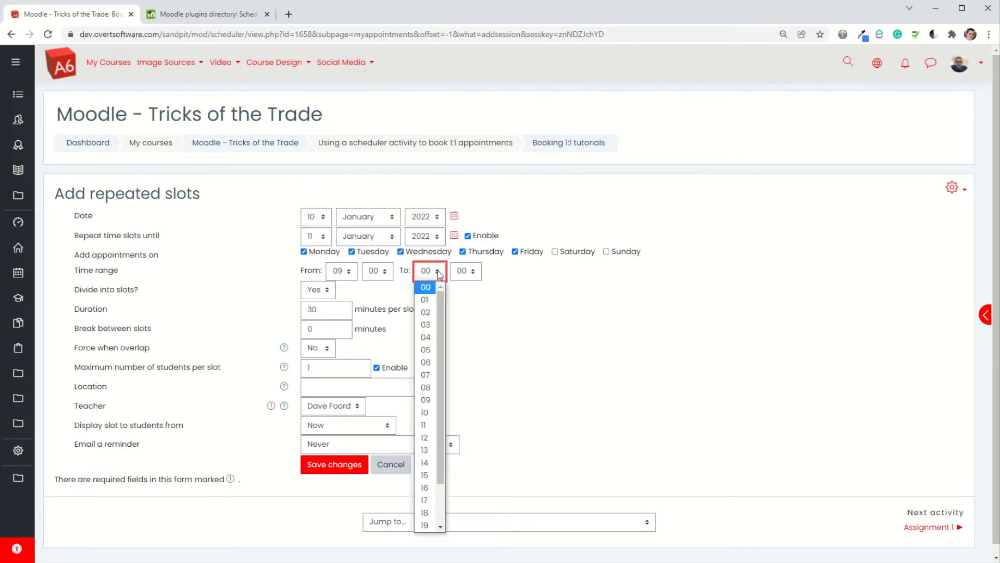
left_click(425, 500)
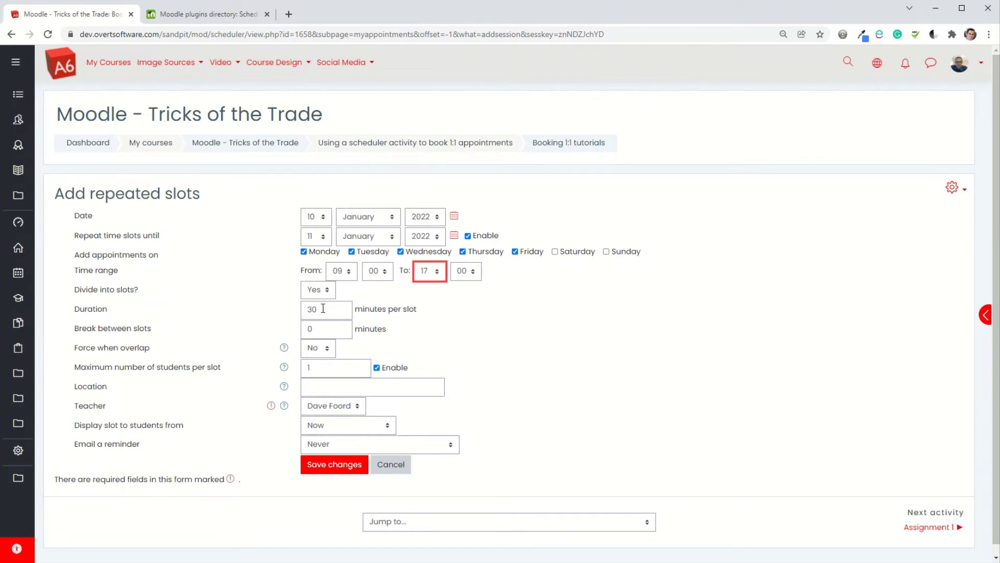
Set 10-minute breaks, force creation when overlapping, and send reminders on the appointment morning
scroll(323, 308, "down", 1)
left_click(307, 320)
key("BackSpace")
type("1")
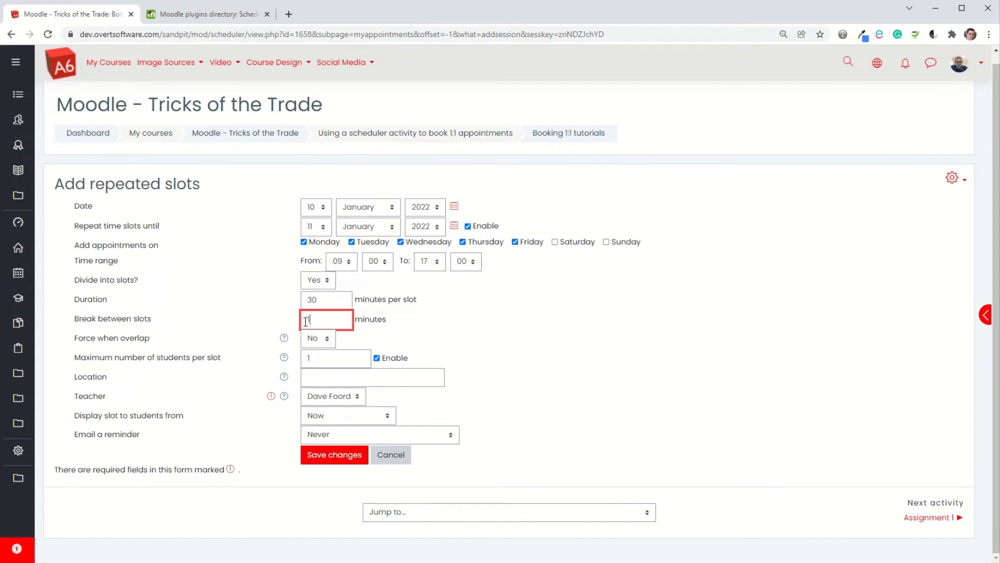
type("0")
left_click(329, 341)
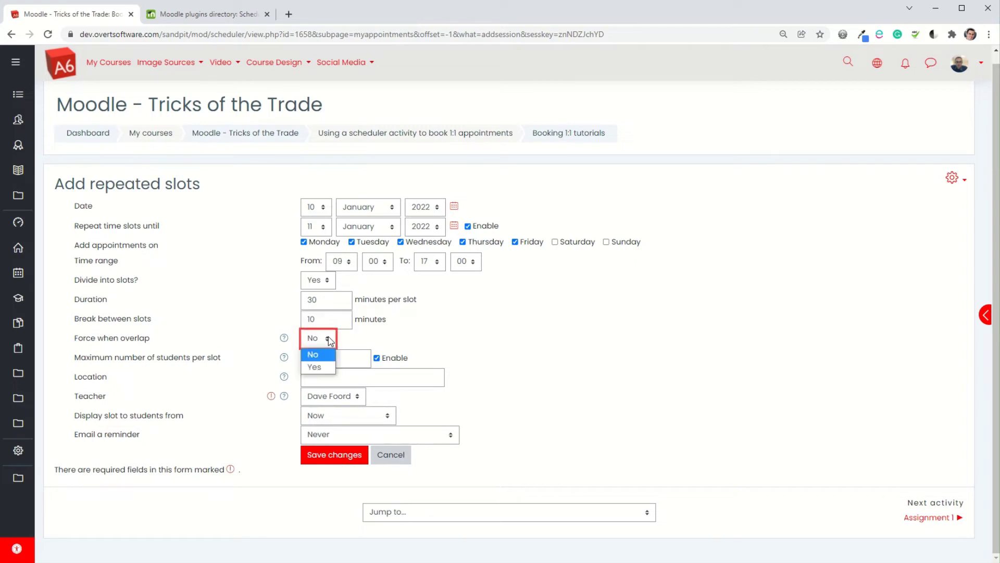
left_click(316, 368)
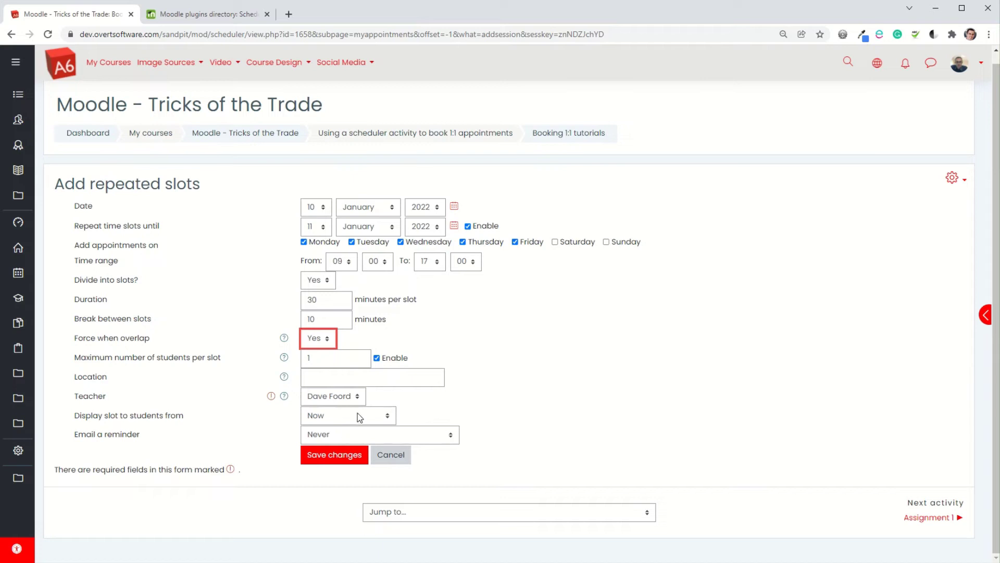
left_click(323, 440)
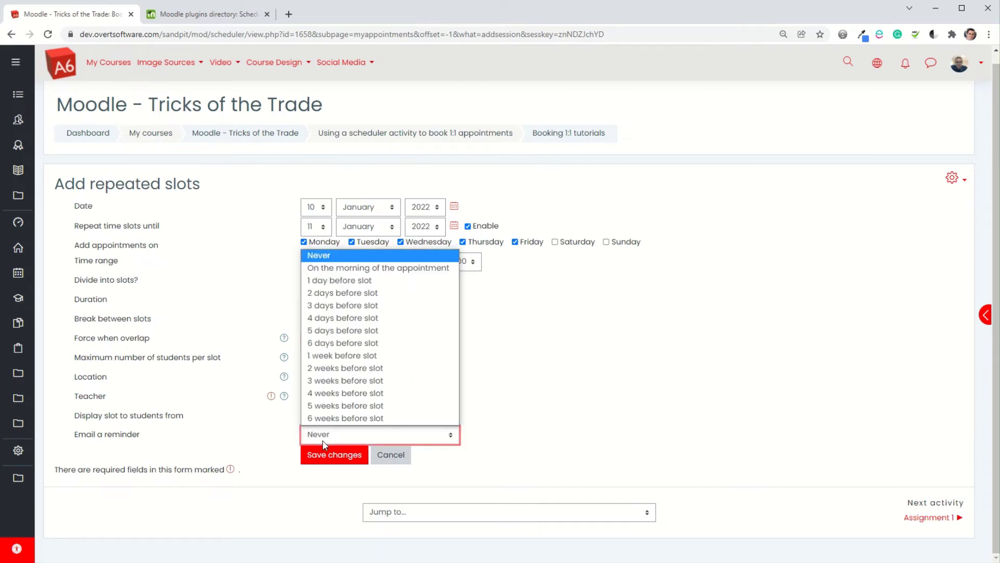
left_click(425, 268)
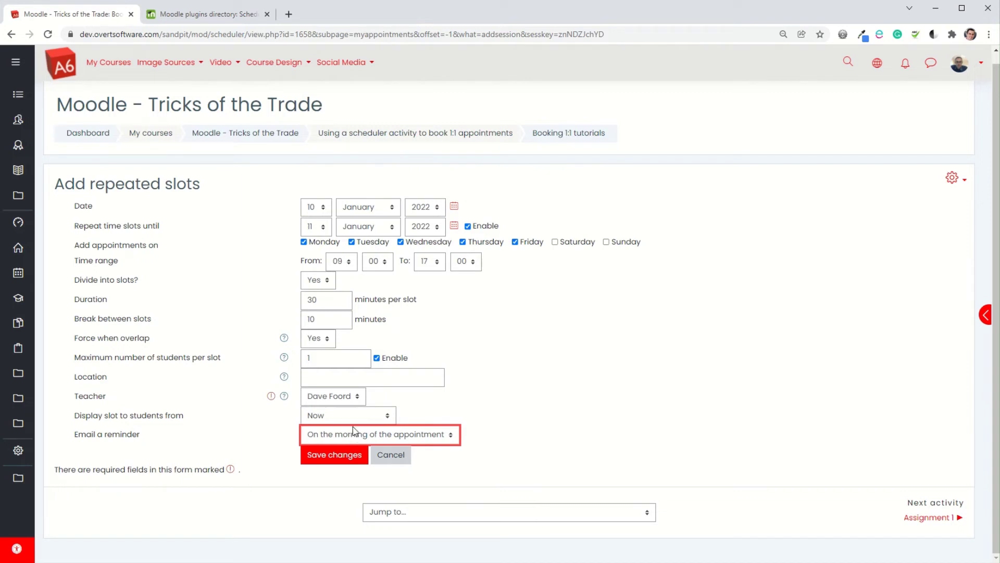
Save the repeated 30-minute slots and review the generated slot list
left_click(329, 455)
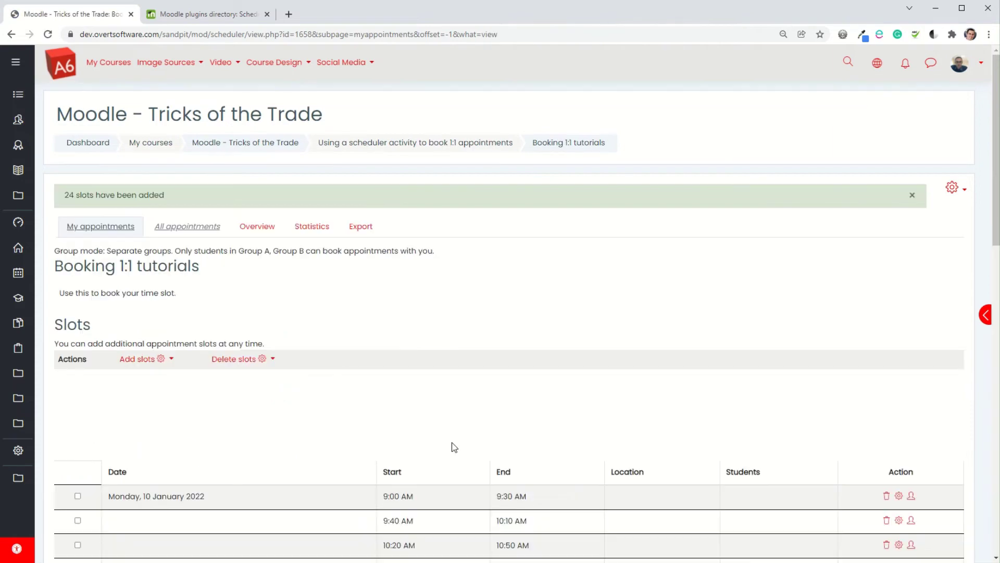
scroll(379, 364, "down", 4)
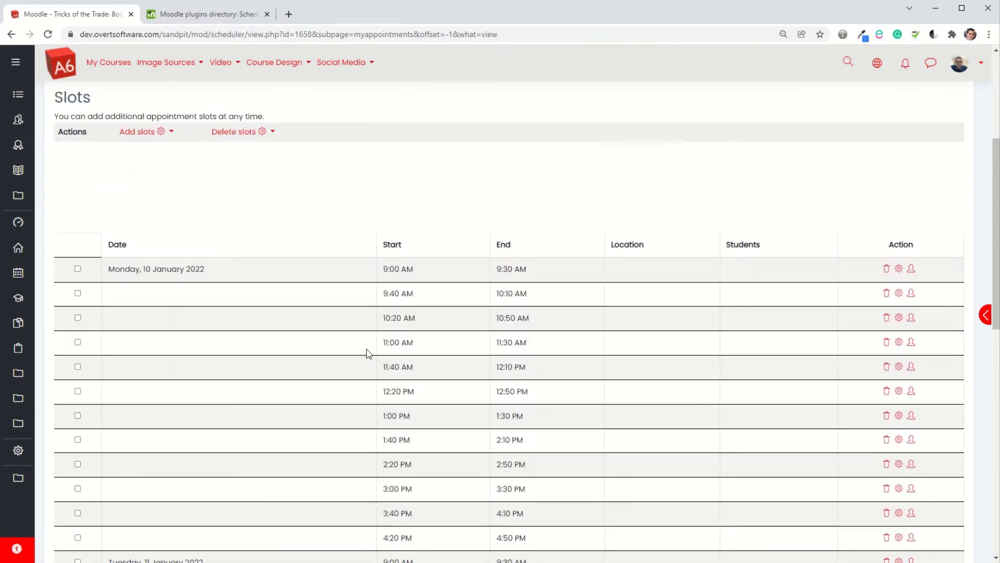
scroll(448, 278, "down", 2)
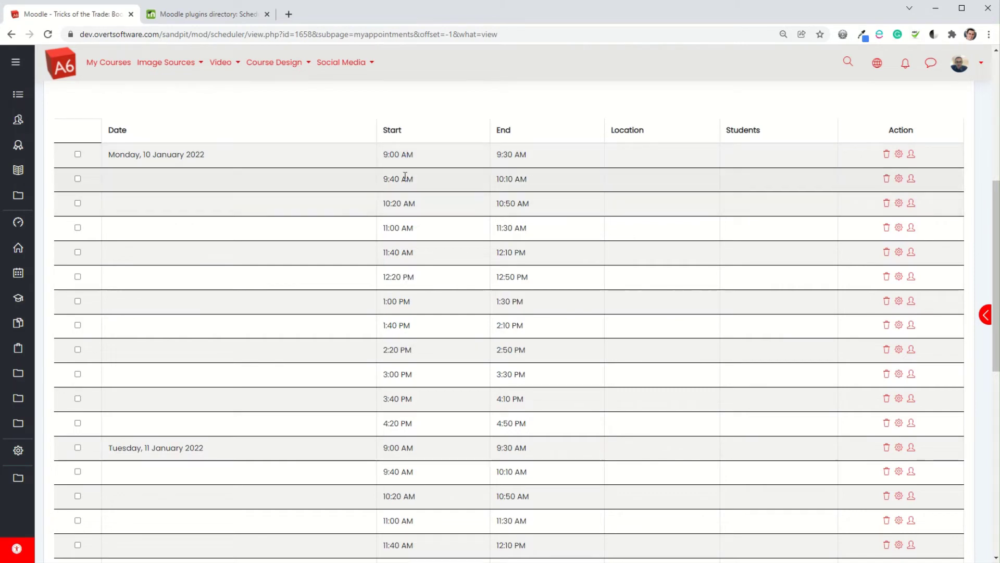
scroll(433, 218, "down", 4)
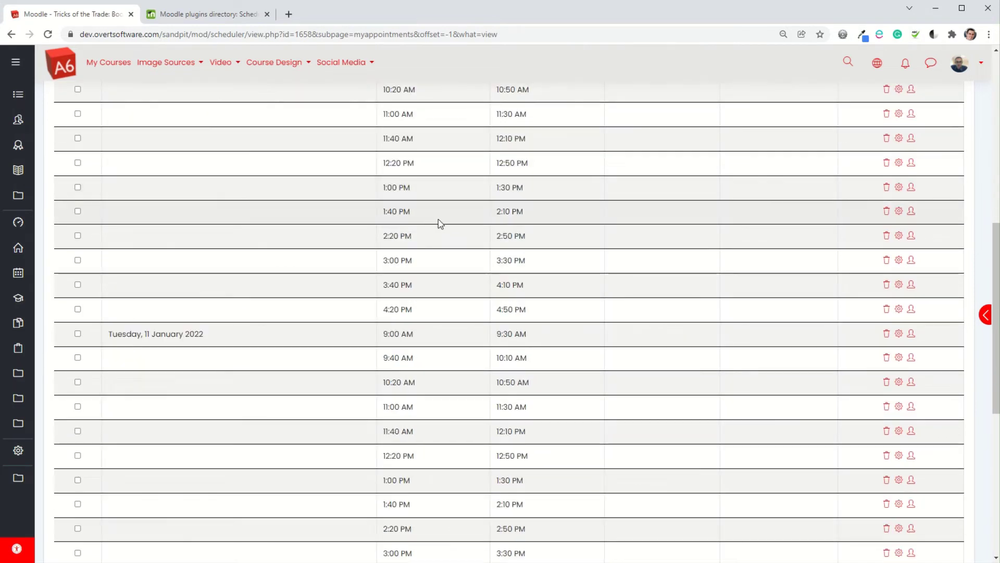
scroll(439, 217, "up", 4)
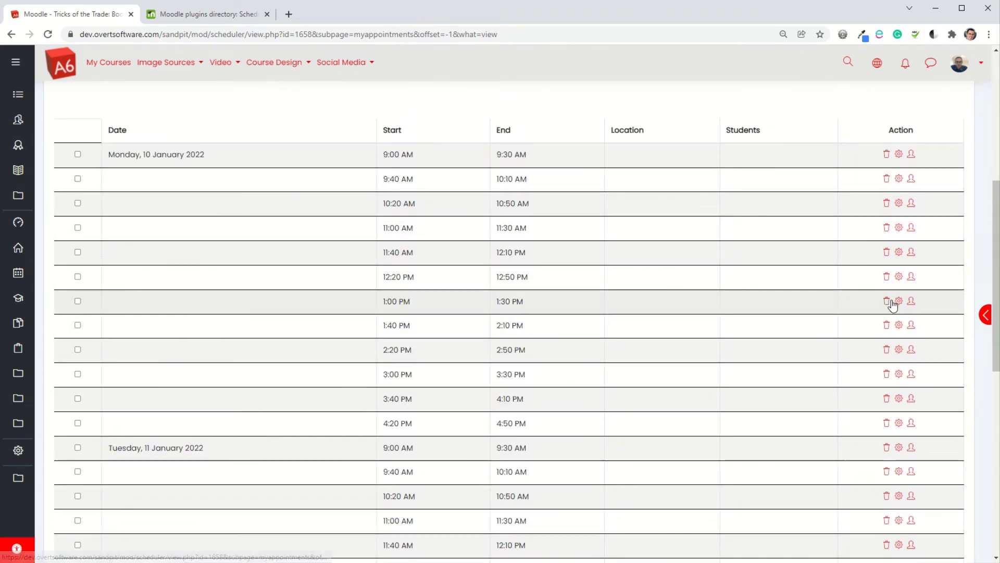
Delete the Monday and Tuesday 1:00 PM slots, then refresh the student's course page
left_click(887, 302)
left_click(466, 350)
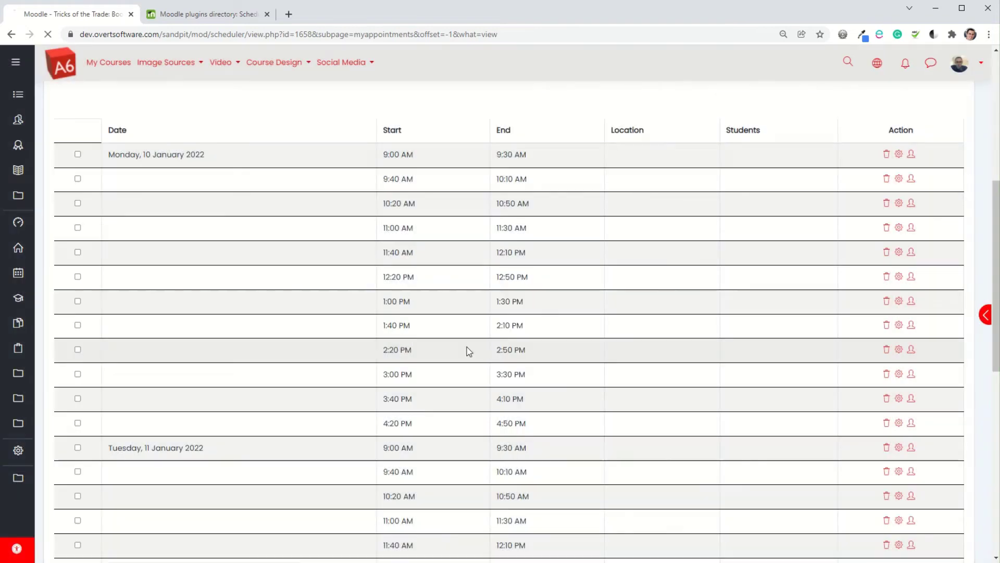
scroll(349, 303, "down", 13)
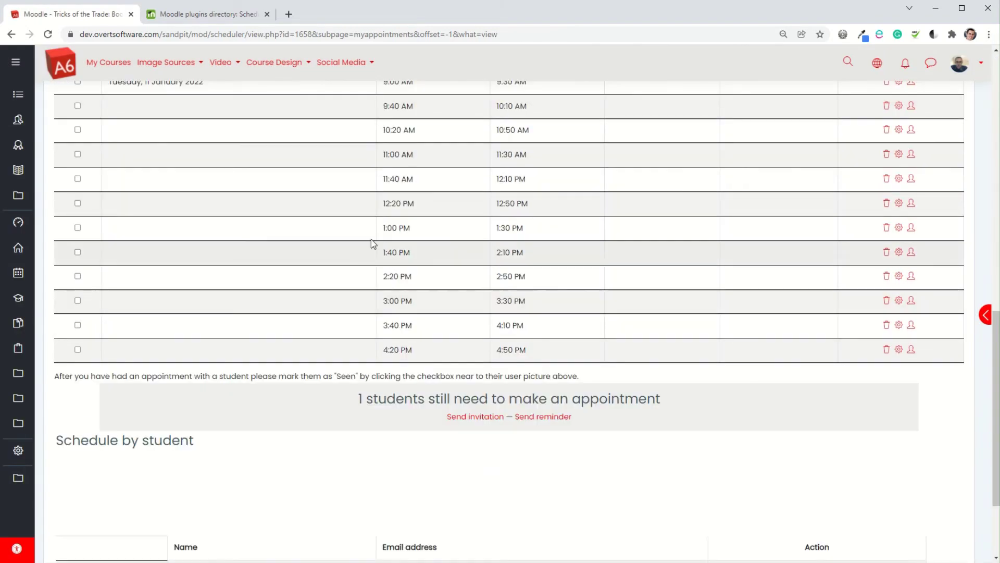
left_click(886, 228)
left_click(464, 350)
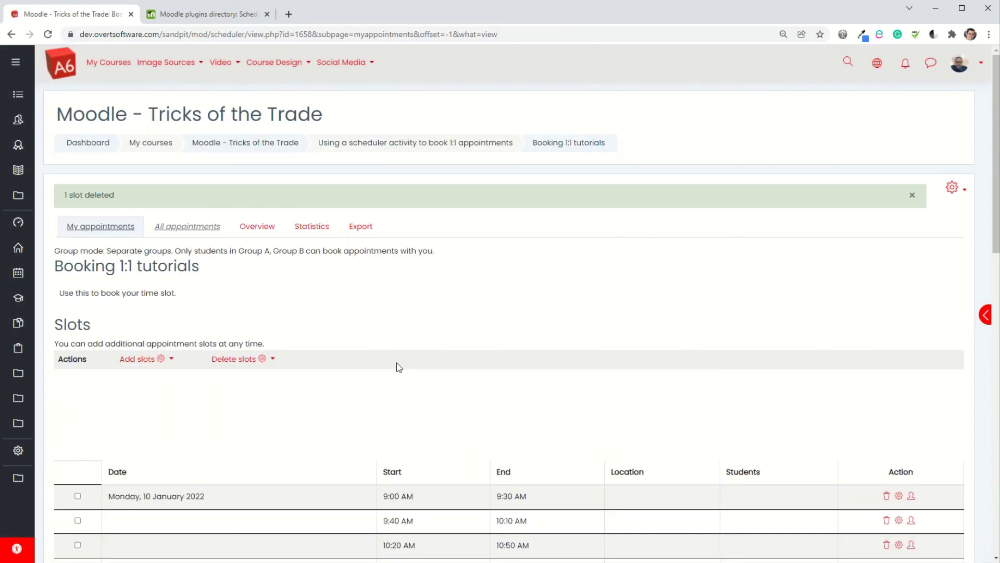
scroll(490, 320, "down", 8)
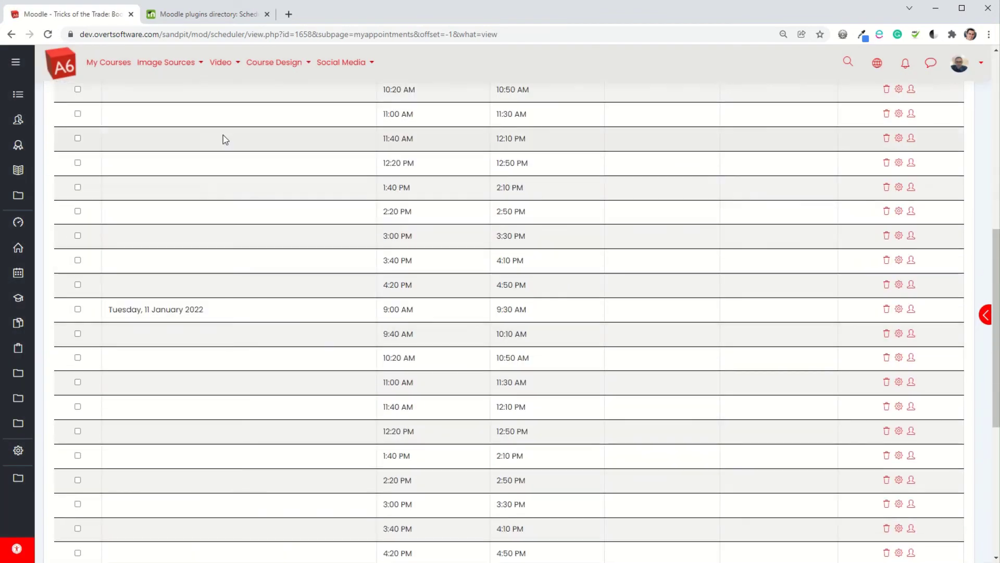
scroll(341, 406, "up", 2)
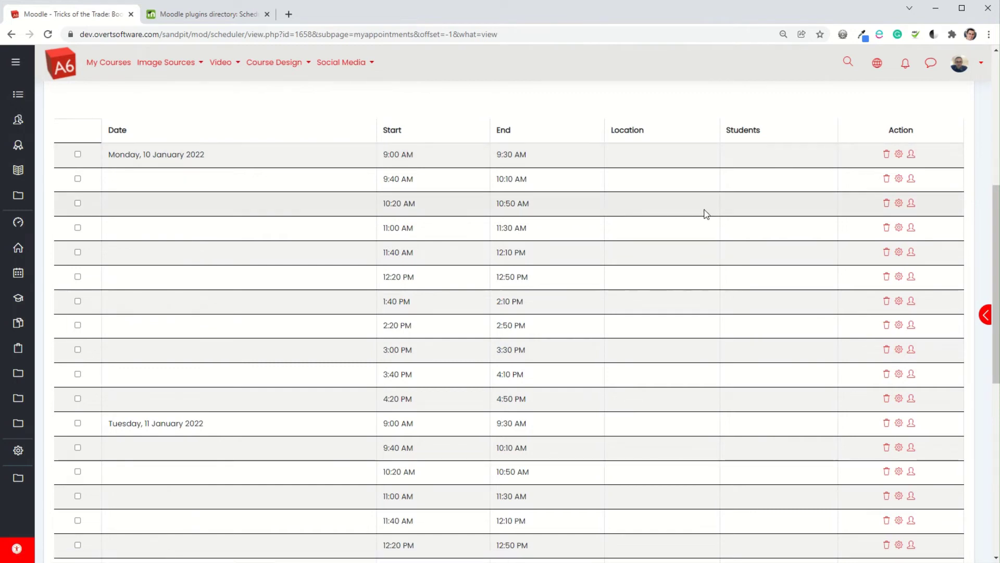
scroll(300, 288, "up", 4)
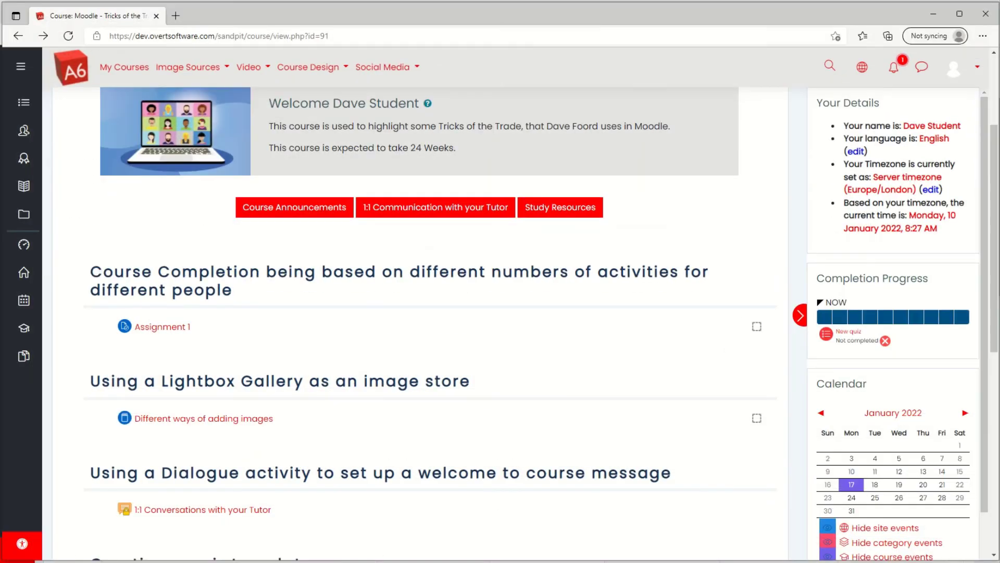
left_click(67, 35)
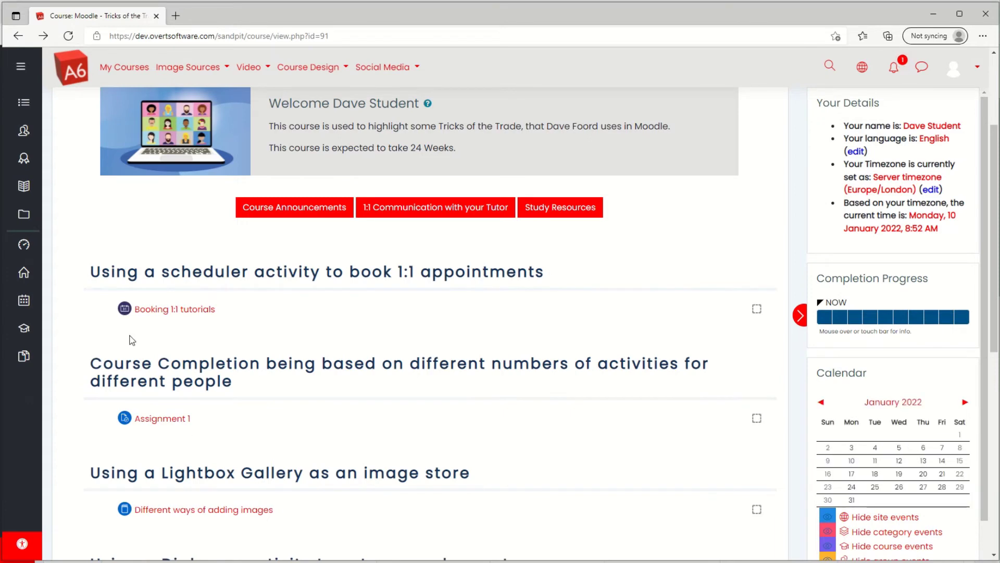
As the student, open Booking 1:1 tutorials and book Monday 10 January's 1:40 PM slot
left_click(165, 315)
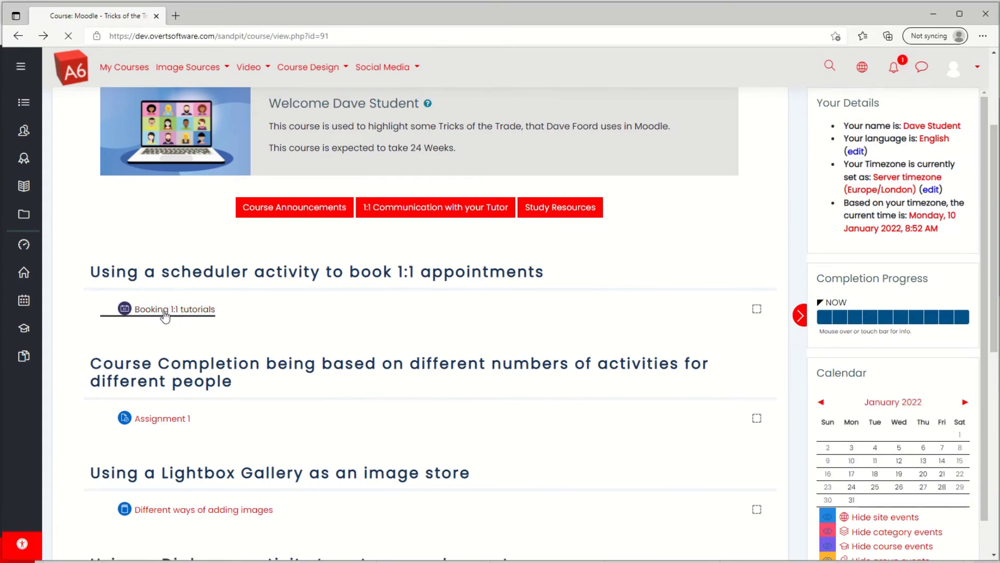
scroll(340, 277, "down", 2)
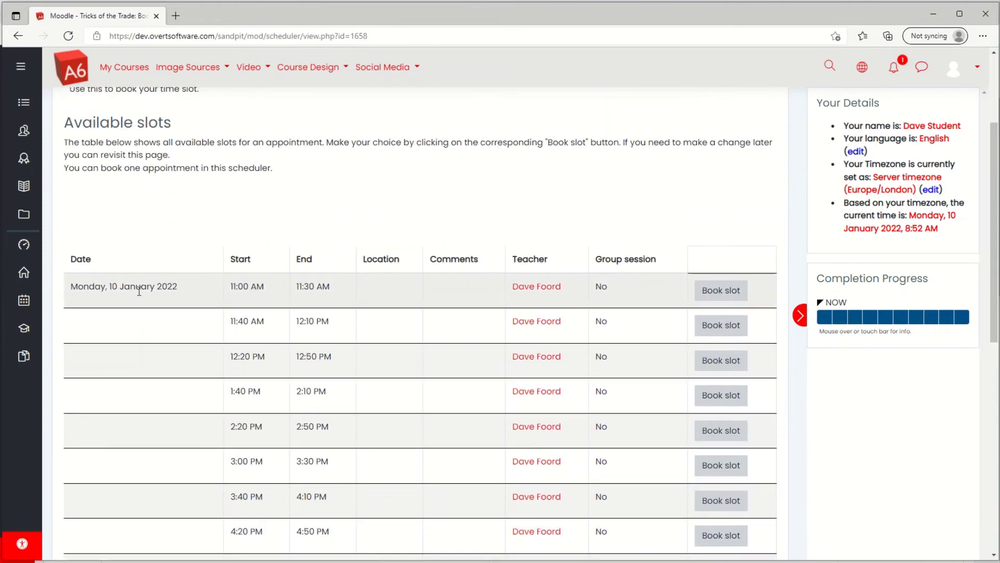
scroll(318, 270, "down", 3)
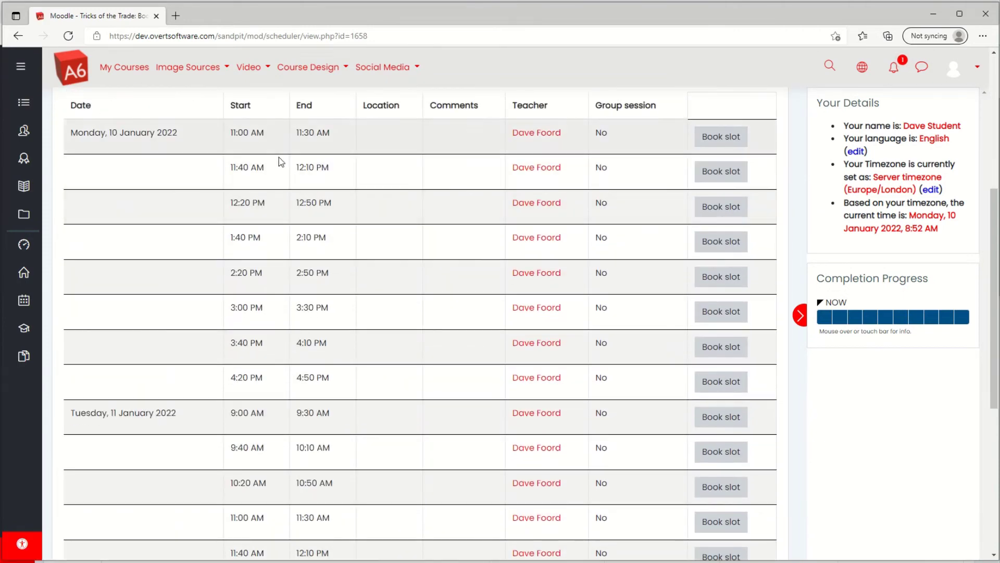
scroll(301, 272, "down", 4)
scroll(312, 281, "up", 3)
scroll(329, 271, "up", 1)
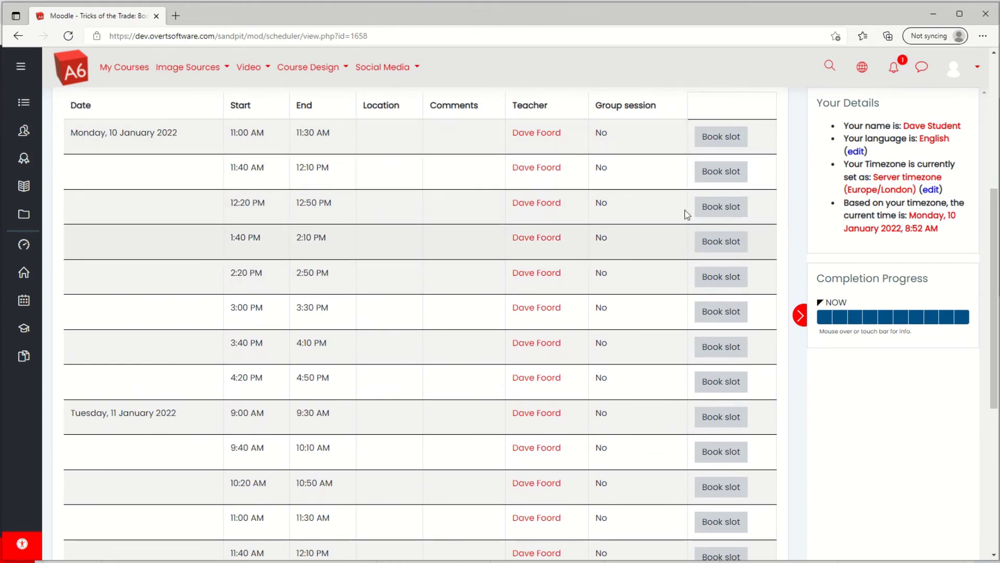
left_click(726, 247)
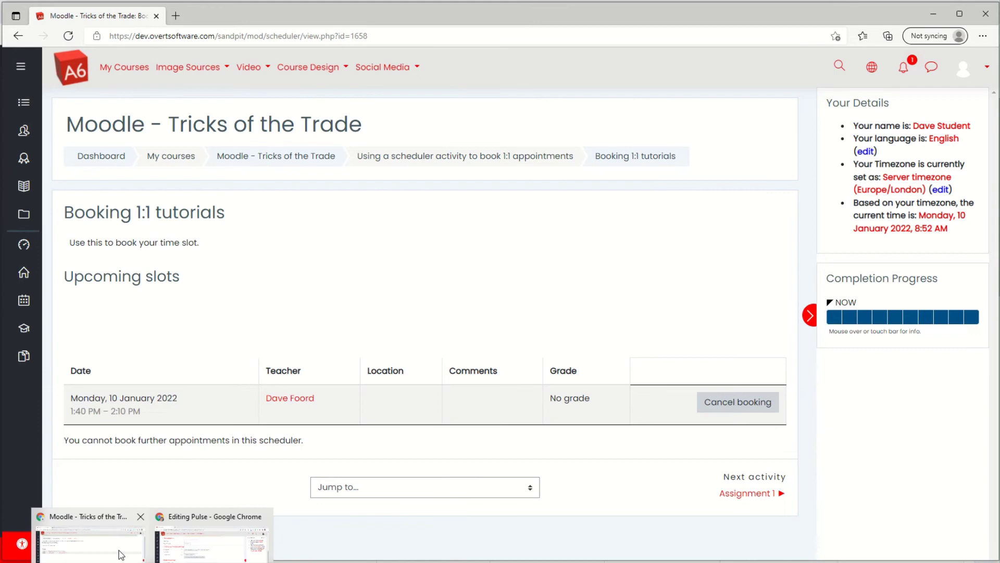
left_click(86, 542)
left_click(47, 34)
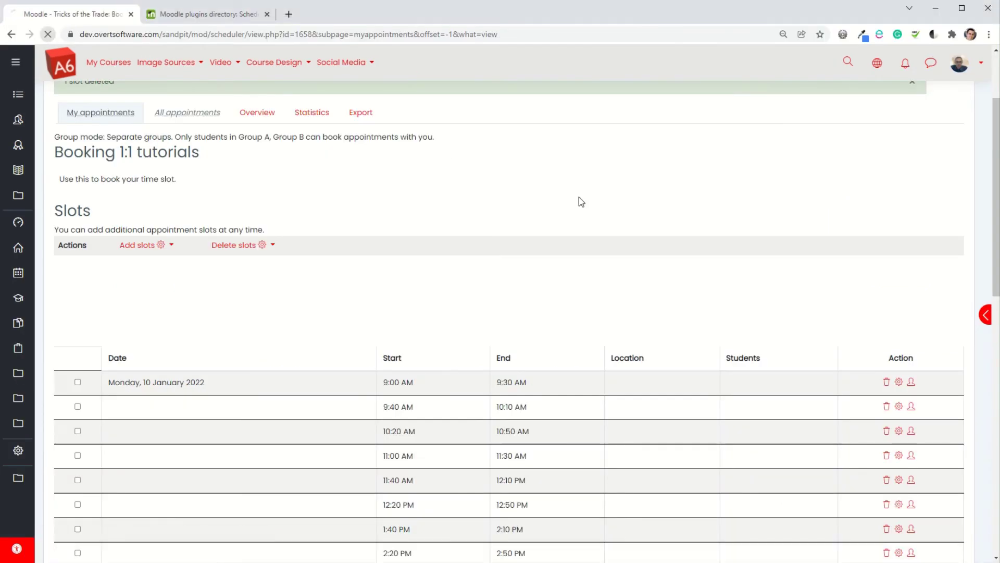
scroll(517, 224, "down", 5)
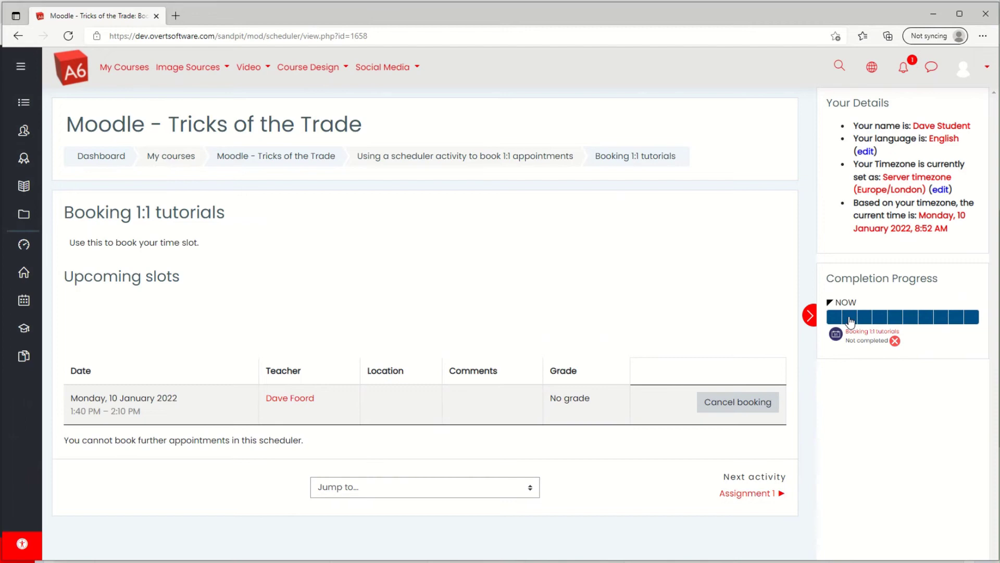
Cancel the Monday 1:40 PM booking and rebook into Tuesday 11 January's 11:40 AM slot
left_click(314, 155)
scroll(884, 366, "down", 1)
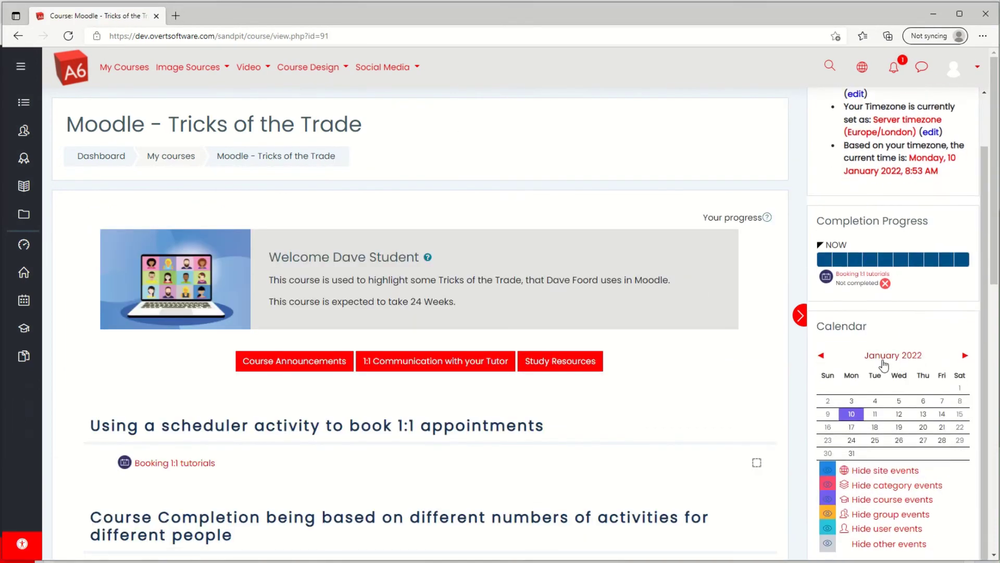
mouse_move(855, 418)
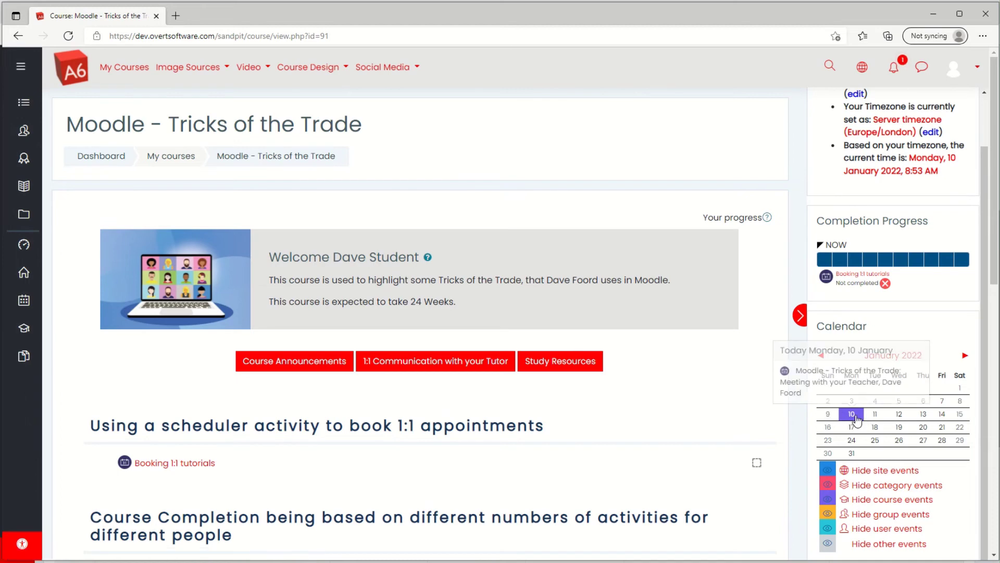
scroll(324, 375, "down", 3)
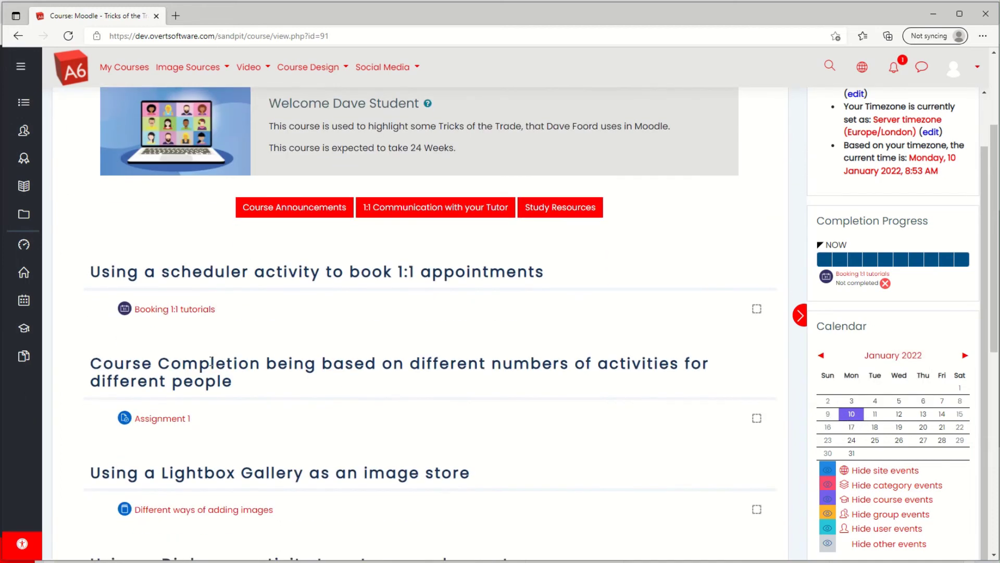
left_click(167, 312)
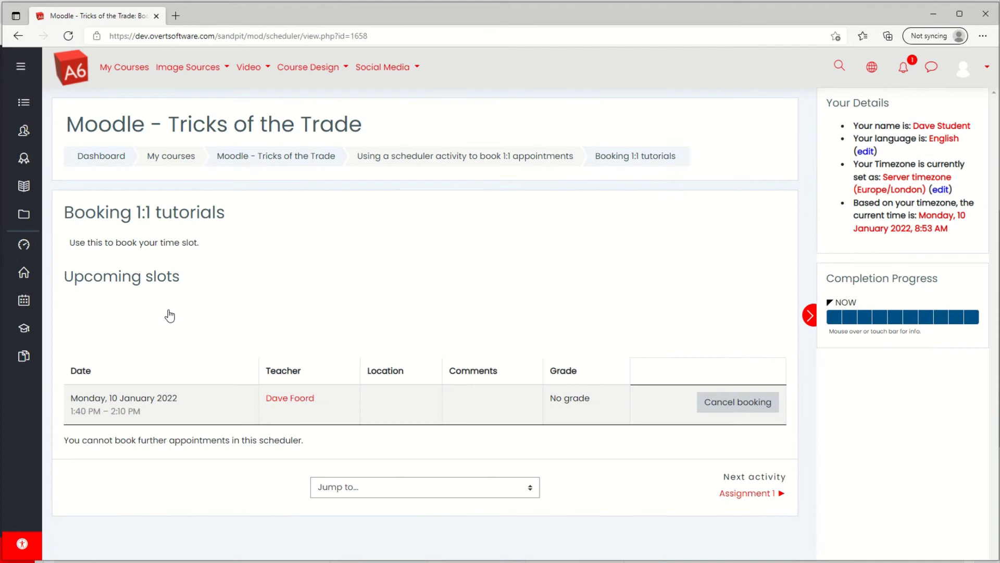
left_click(736, 406)
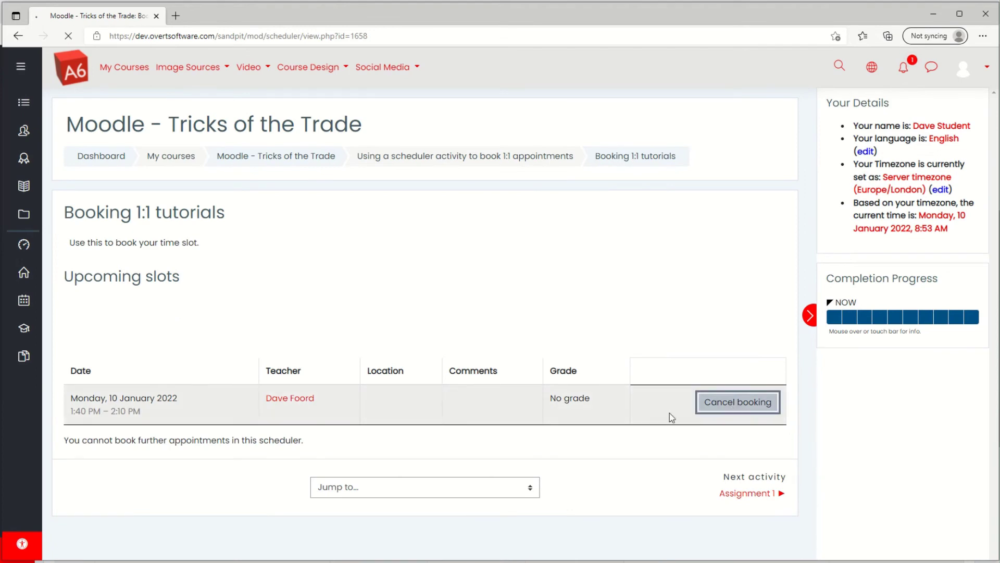
scroll(290, 346, "down", 10)
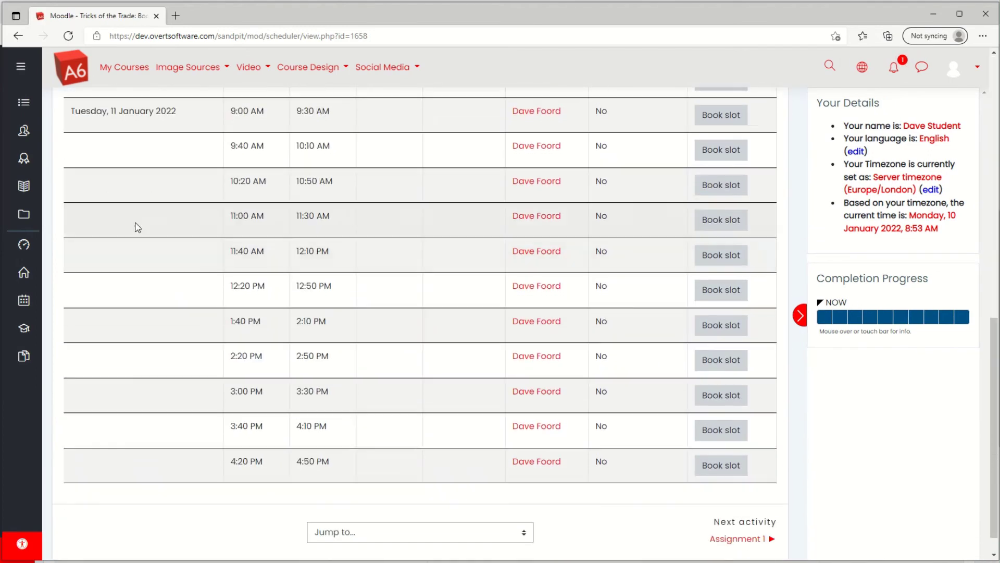
left_click(718, 255)
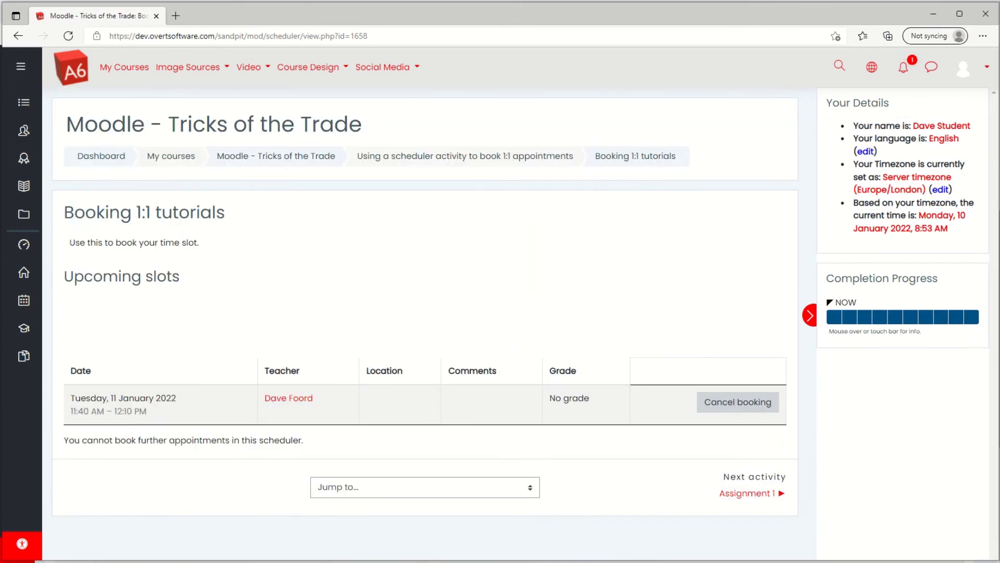
In the teacher's window, reload the slot list to see the Tuesday 11:40 AM booking
left_click(99, 553)
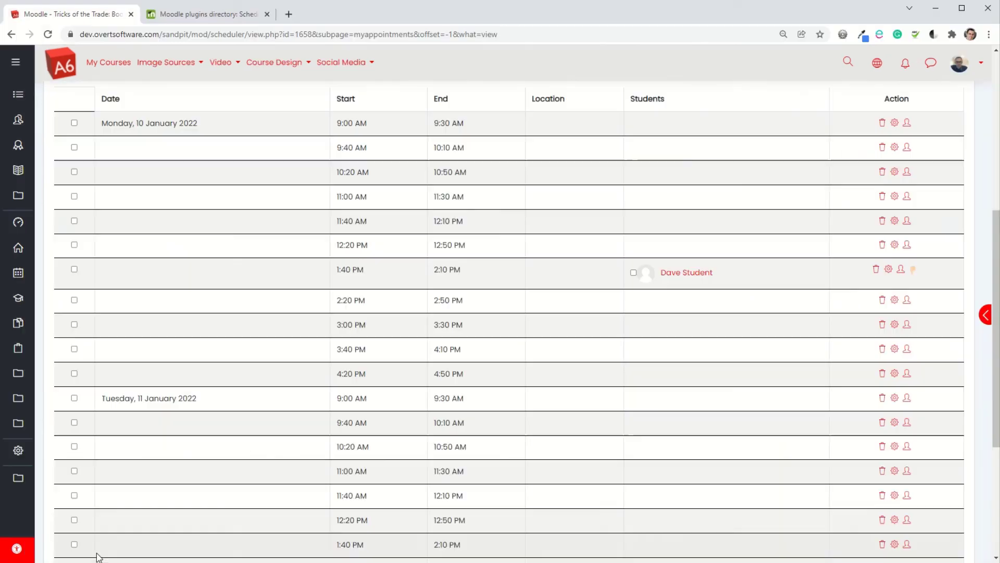
left_click(47, 35)
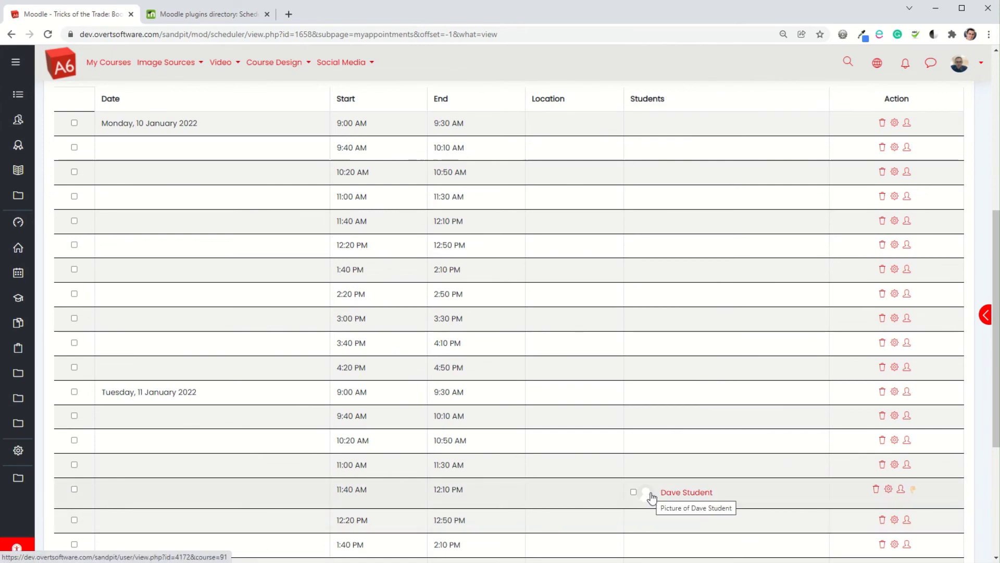
scroll(654, 404, "up", 4)
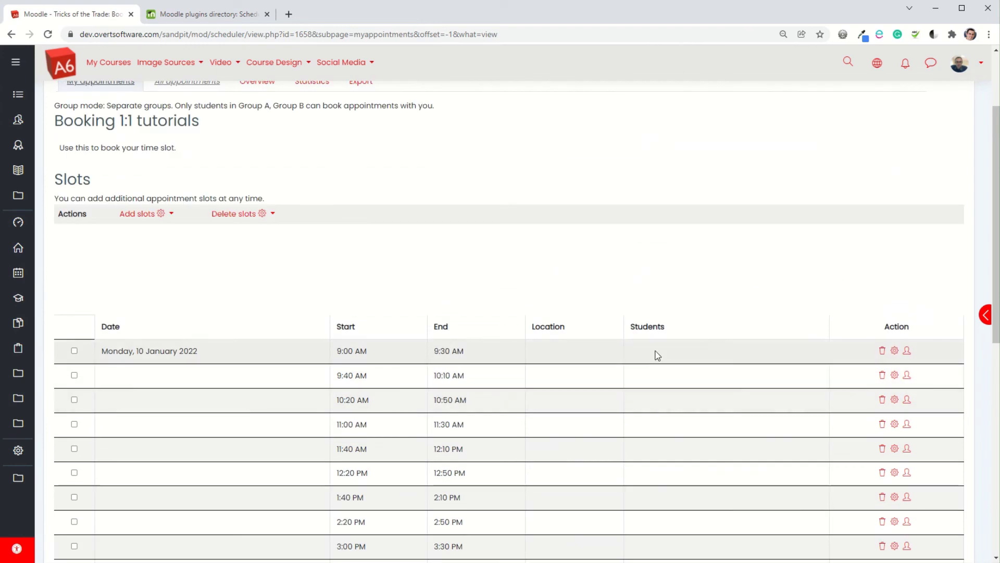
scroll(682, 284, "down", 6)
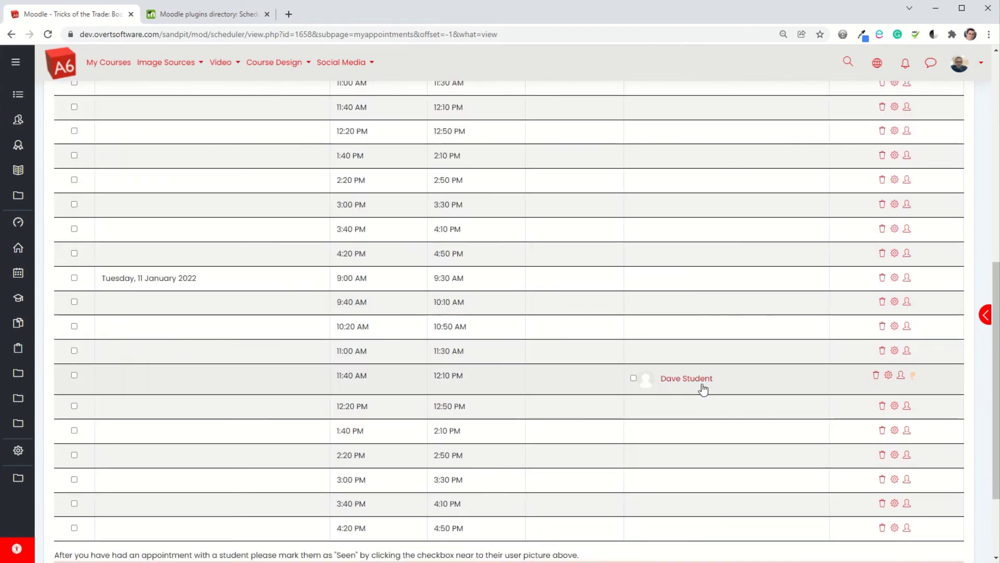
Edit the booked Tuesday 11:40 AM slot and set Appointment 1's grade to Complete
left_click(888, 376)
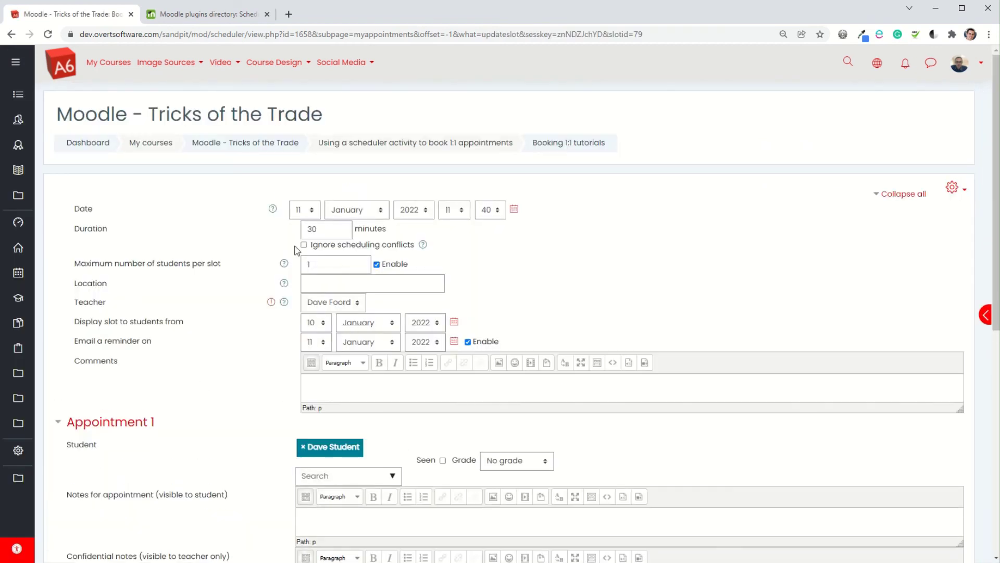
scroll(273, 279, "down", 2)
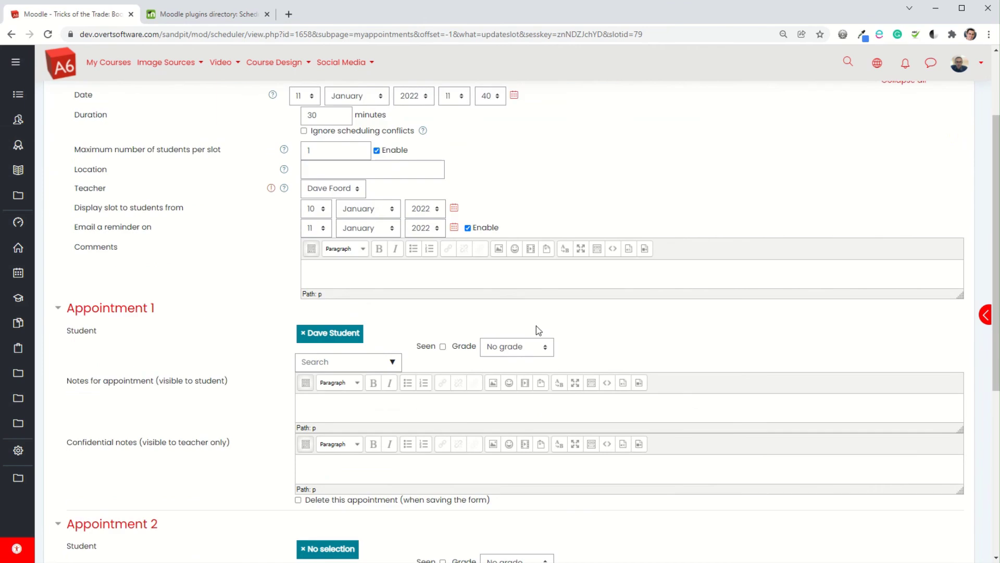
left_click(535, 353)
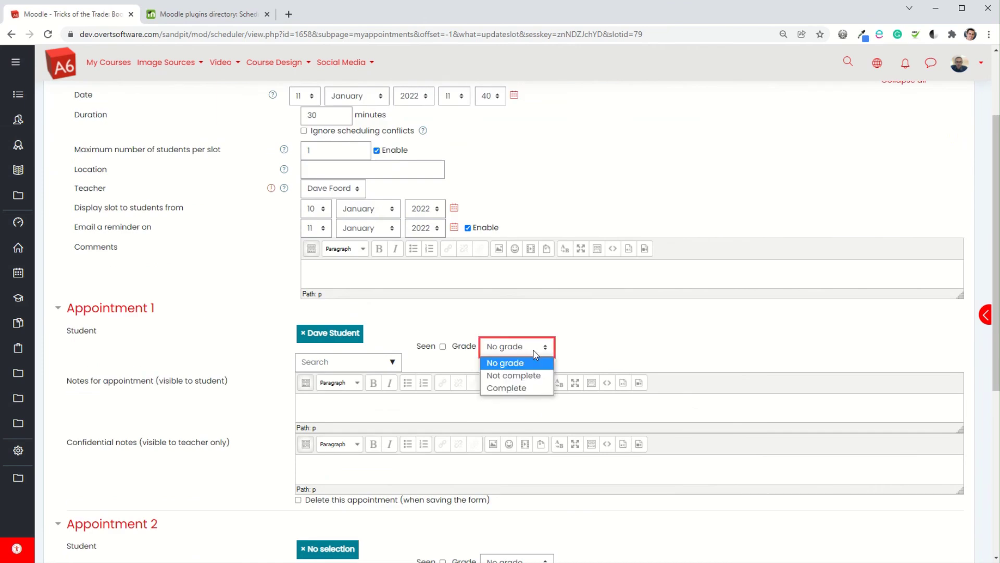
left_click(512, 388)
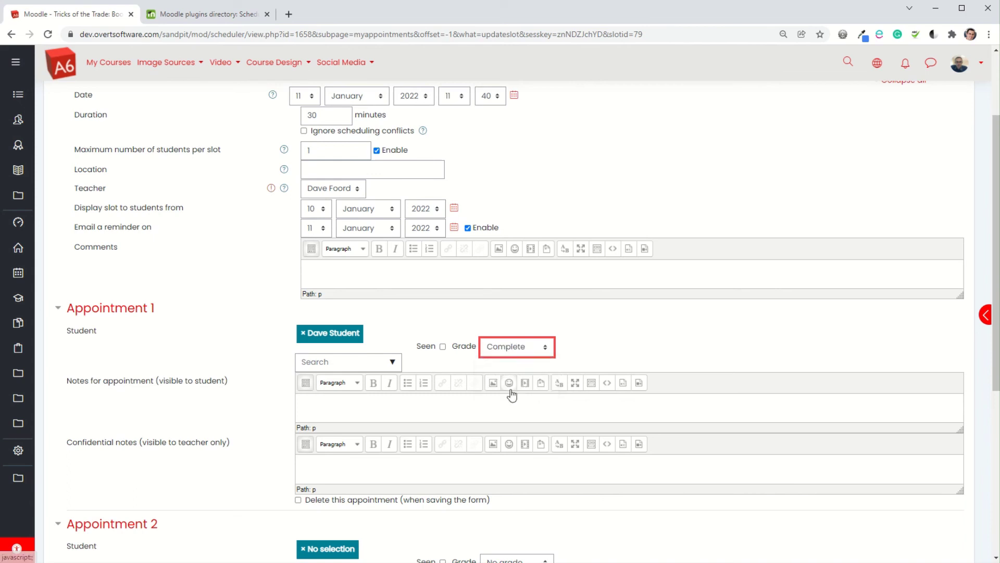
scroll(540, 320, "down", 3)
scroll(528, 329, "up", 3)
Go through the slot comments, confidential notes and appointment notes editors
left_click(315, 276)
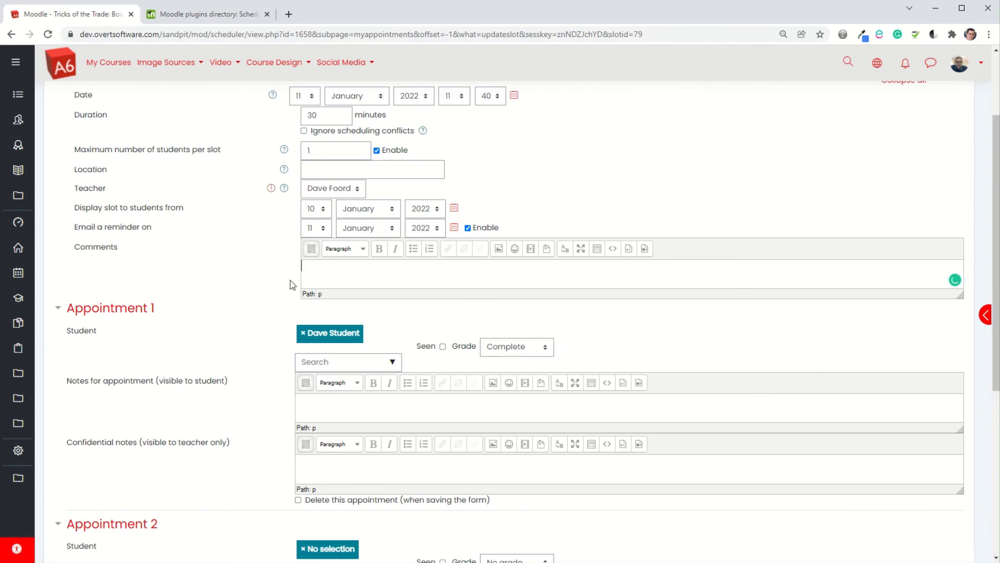
scroll(290, 284, "down", 6)
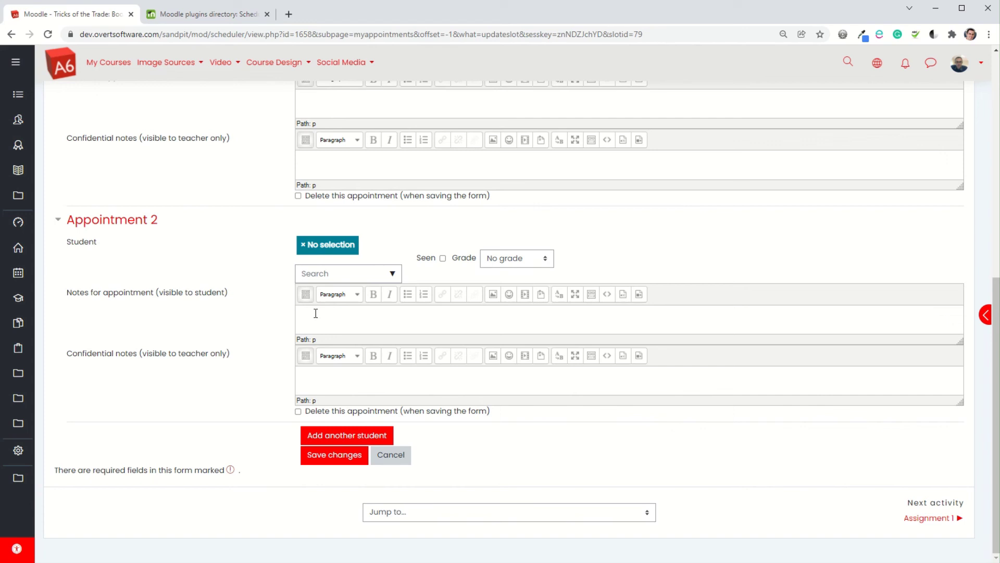
left_click(320, 375)
scroll(314, 331, "up", 2)
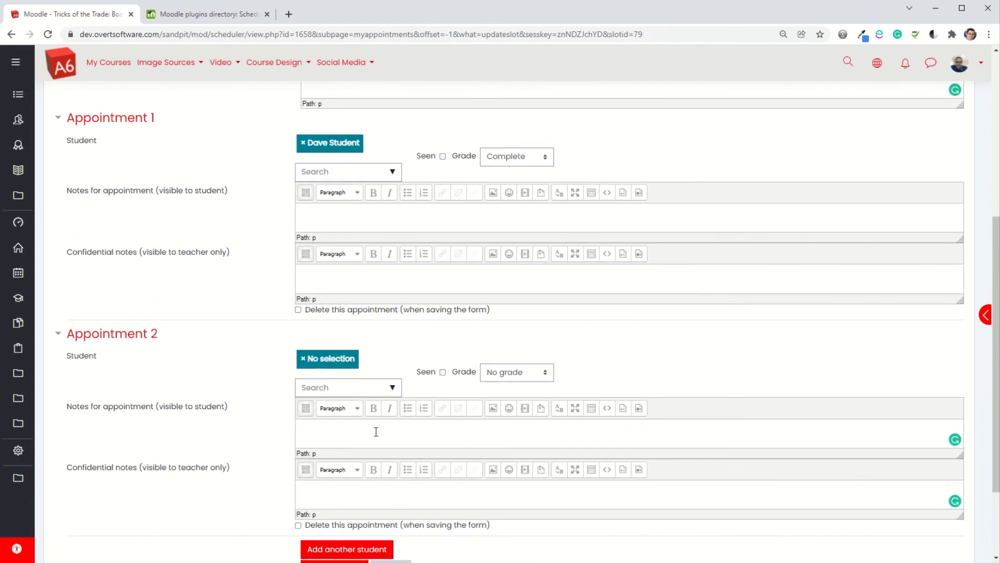
scroll(323, 216, "up", 2)
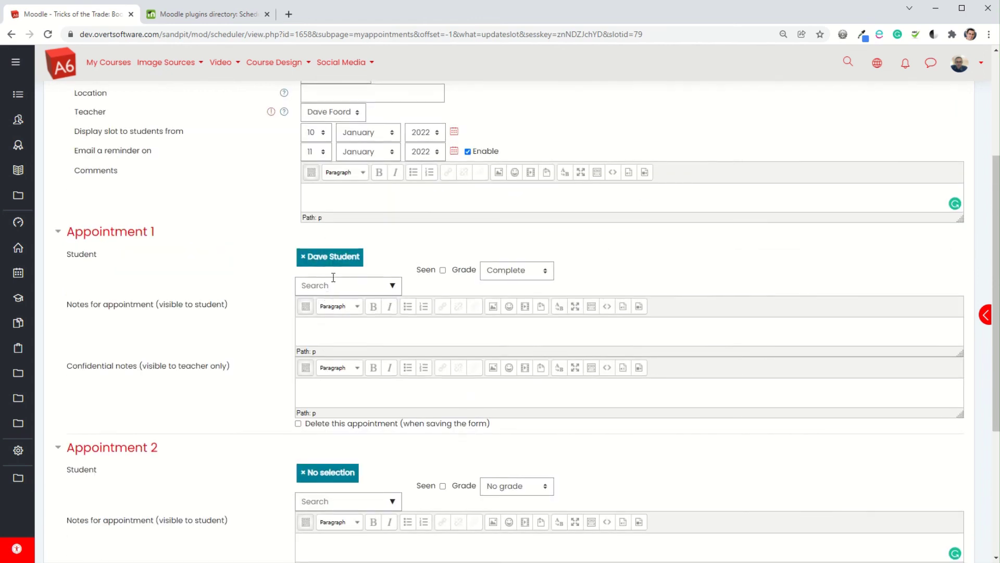
left_click(328, 328)
scroll(327, 390, "down", 4)
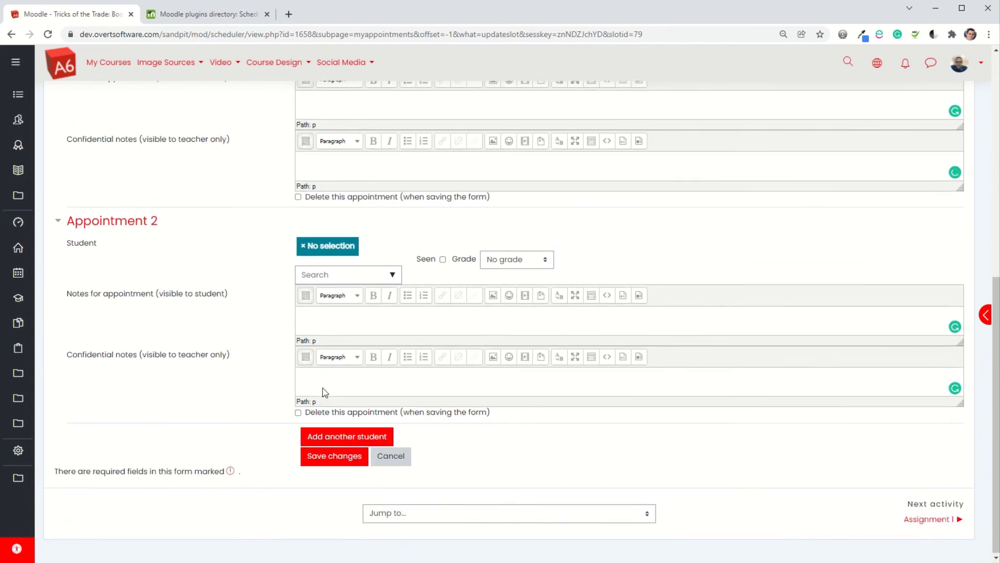
Save the graded slot and view the student's course page showing Booking 1:1 tutorials completed
left_click(343, 455)
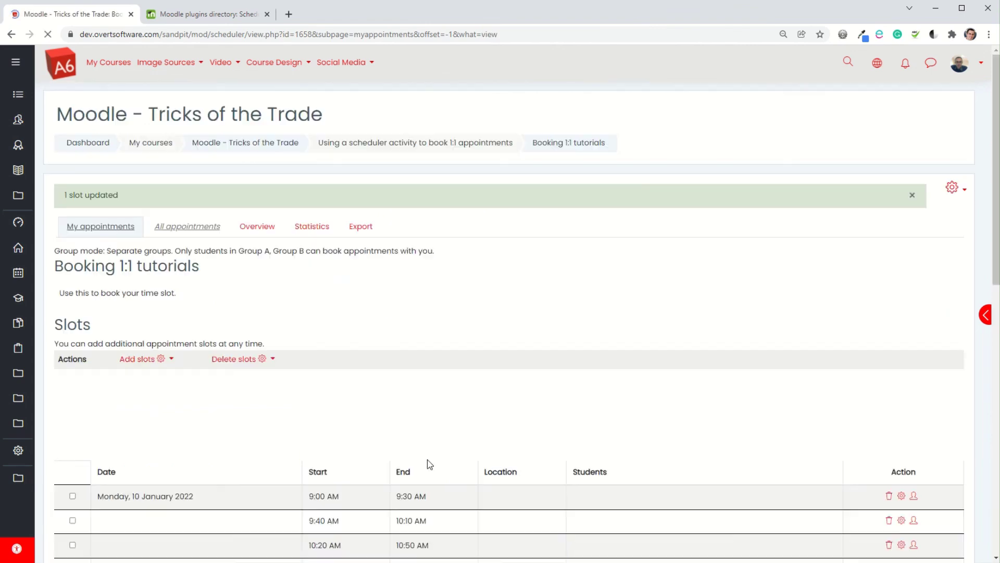
scroll(492, 364, "down", 10)
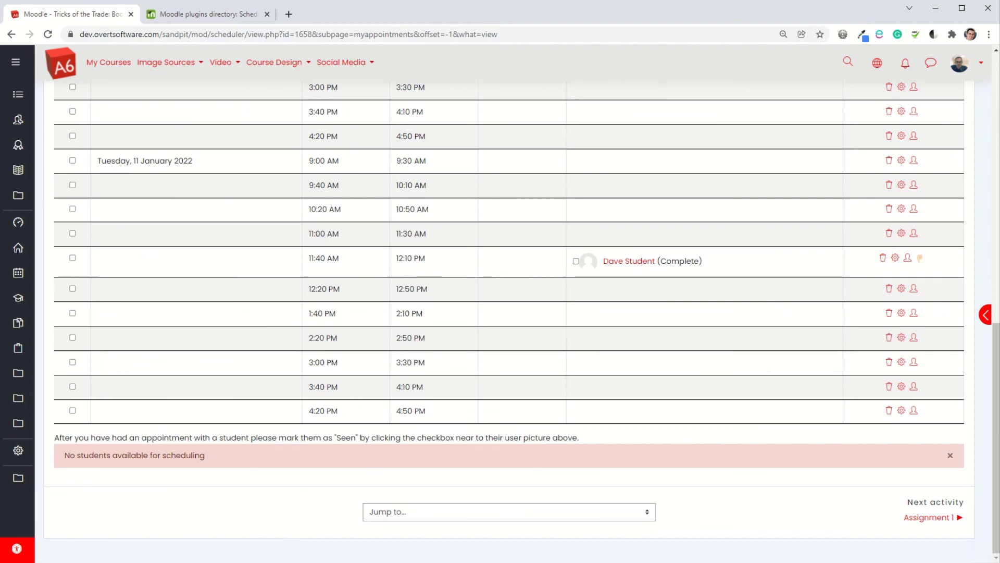
key("alt+Tab")
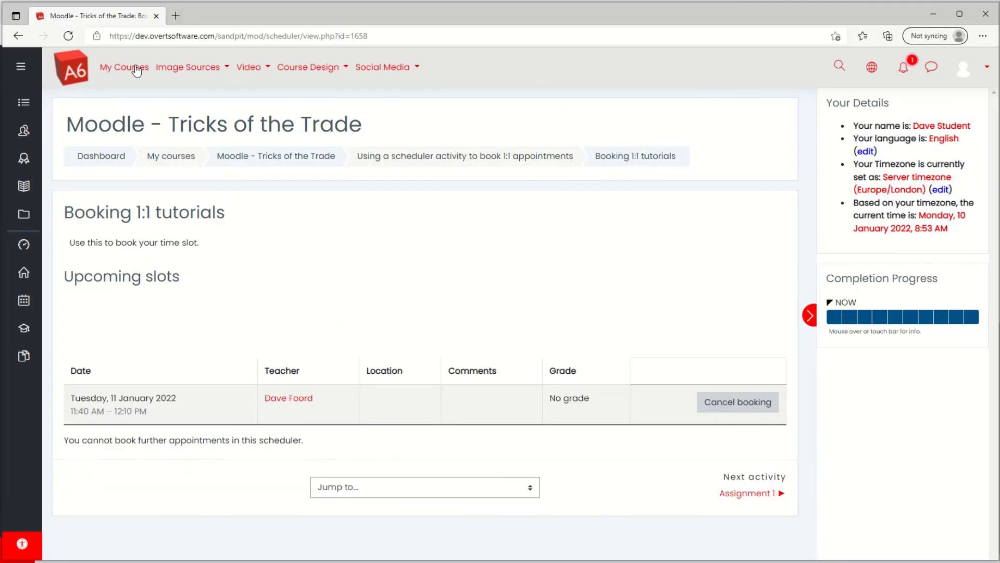
left_click(312, 162)
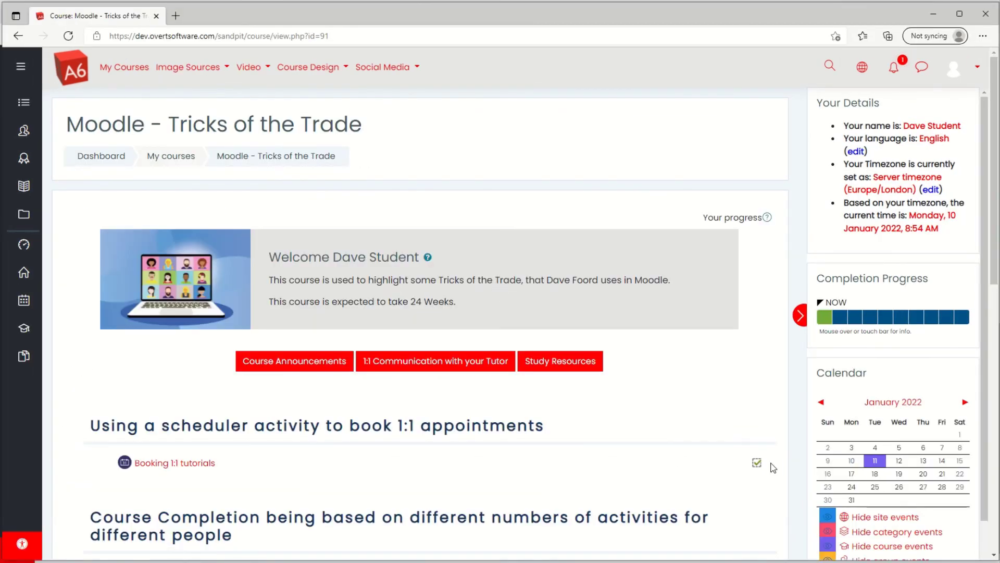